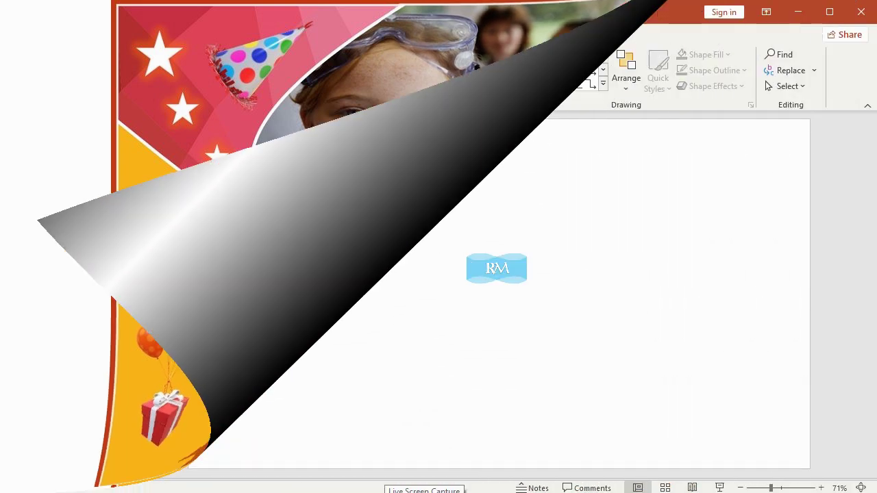
# Step: Change the slide size to B5 (ISO) Paper through Custom Slide Size
pyautogui.click(148, 36)
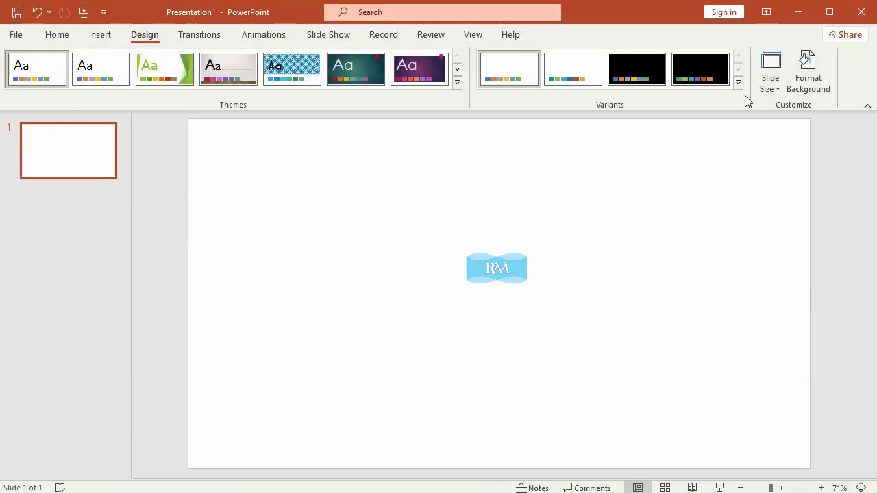
pyautogui.click(771, 75)
pyautogui.click(804, 175)
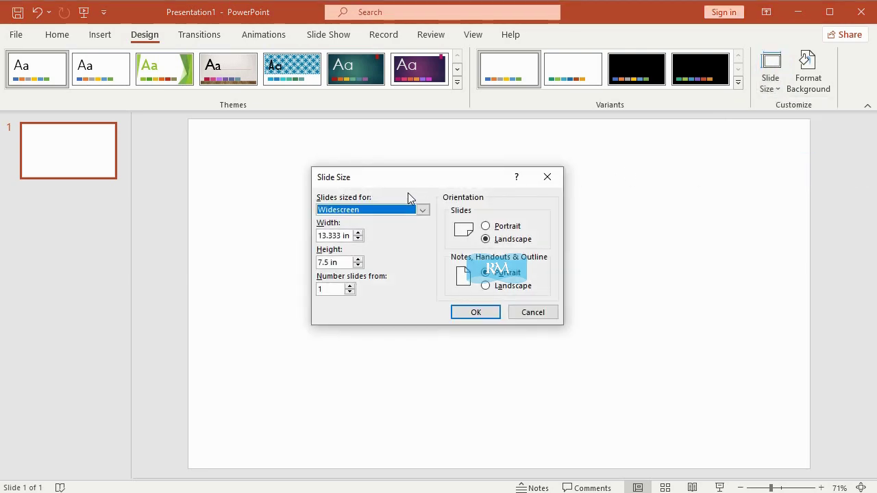
pyautogui.click(423, 210)
pyautogui.click(374, 302)
pyautogui.click(483, 317)
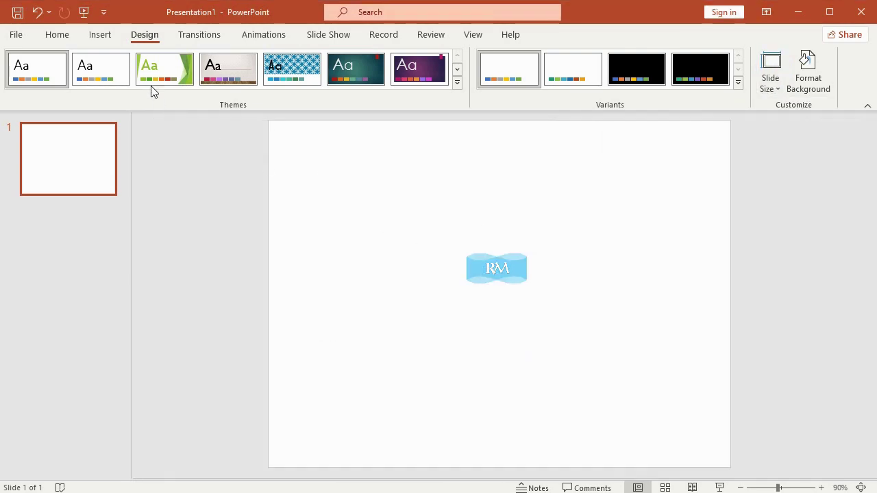
# Step: Insert the orange architecture stock photo and stretch it to the slide's top and bottom edges
pyautogui.click(104, 35)
pyautogui.click(100, 81)
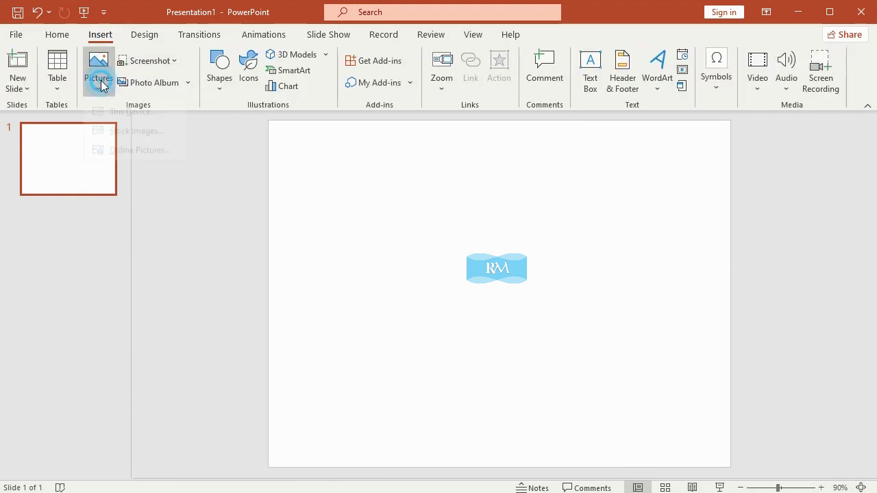
pyautogui.click(148, 146)
pyautogui.scroll(-5, 677, 293)
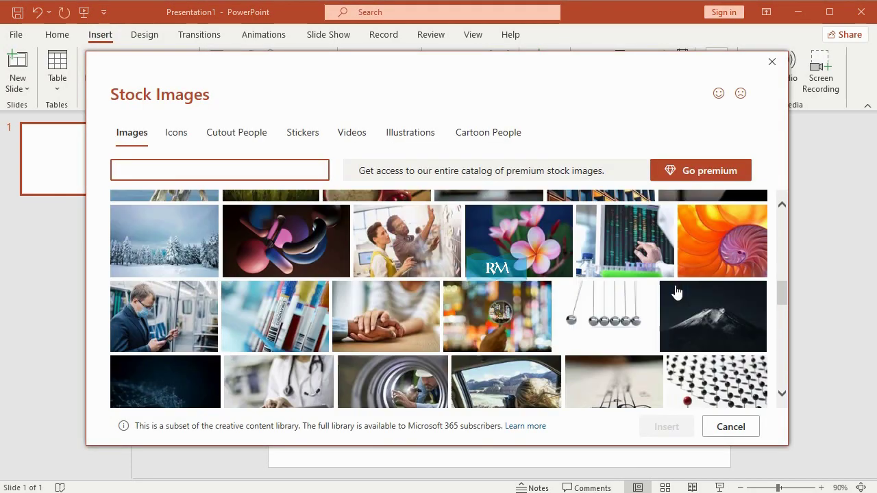
pyautogui.scroll(-3, 678, 294)
pyautogui.scroll(-3, 677, 293)
pyautogui.scroll(-2, 660, 314)
pyautogui.scroll(-3, 658, 310)
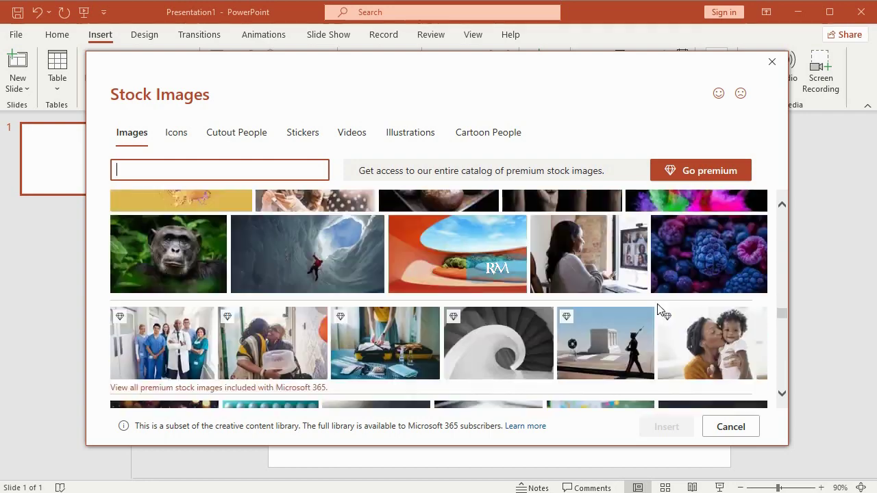
pyautogui.click(473, 259)
pyautogui.click(669, 428)
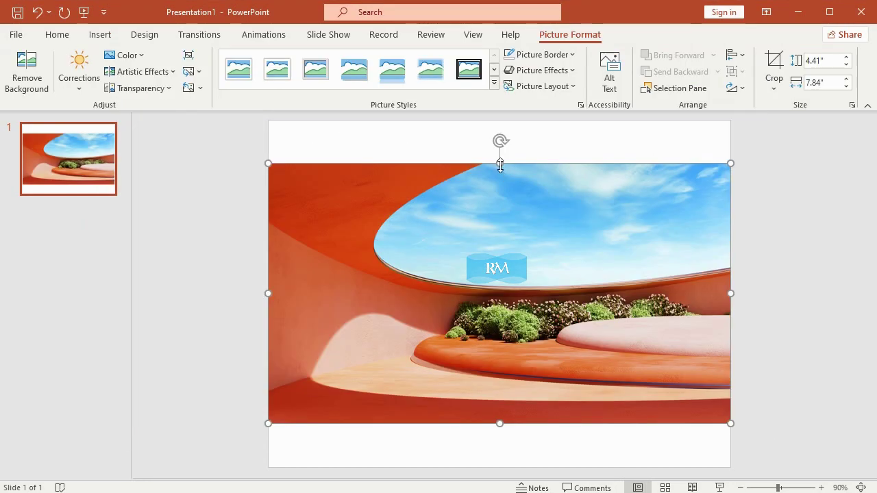
pyautogui.moveTo(500, 165); pyautogui.dragTo(500, 121)
pyautogui.moveTo(500, 424); pyautogui.dragTo(500, 467)
# Step: Draw a rectangle over the photo's upper right and delete its bottom-left point to make a triangle
pyautogui.click(100, 34)
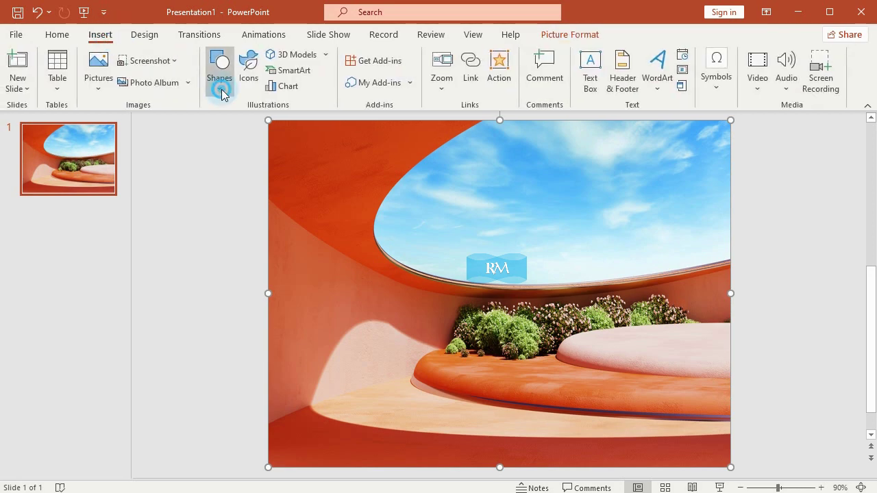
pyautogui.click(220, 90)
pyautogui.click(217, 219)
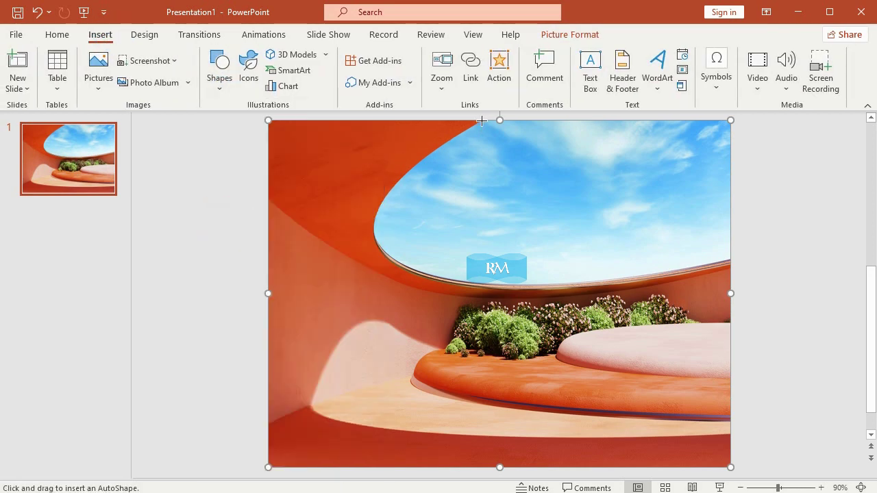
pyautogui.moveTo(481, 120); pyautogui.dragTo(731, 261)
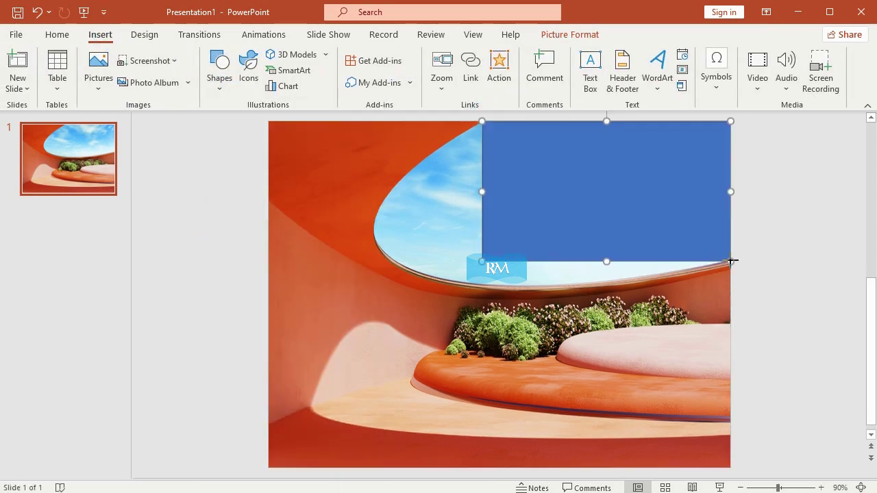
pyautogui.click(132, 55)
pyautogui.click(147, 92)
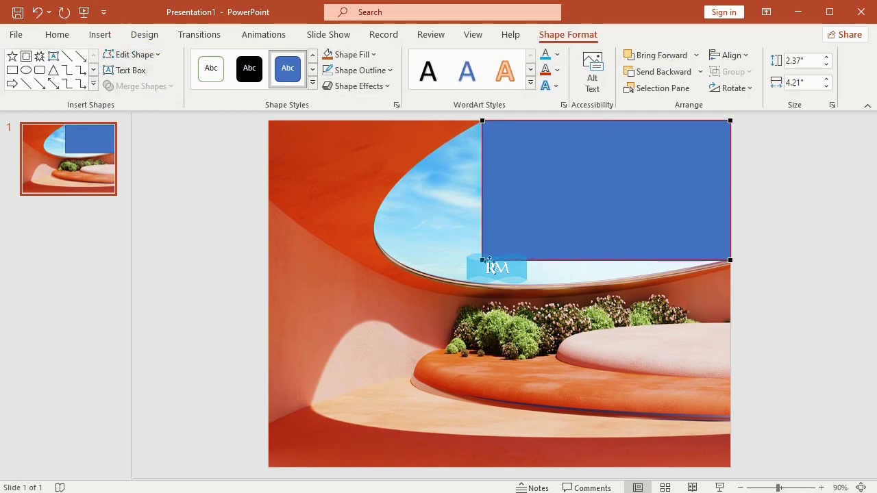
pyautogui.rightClick(484, 260)
pyautogui.click(502, 290)
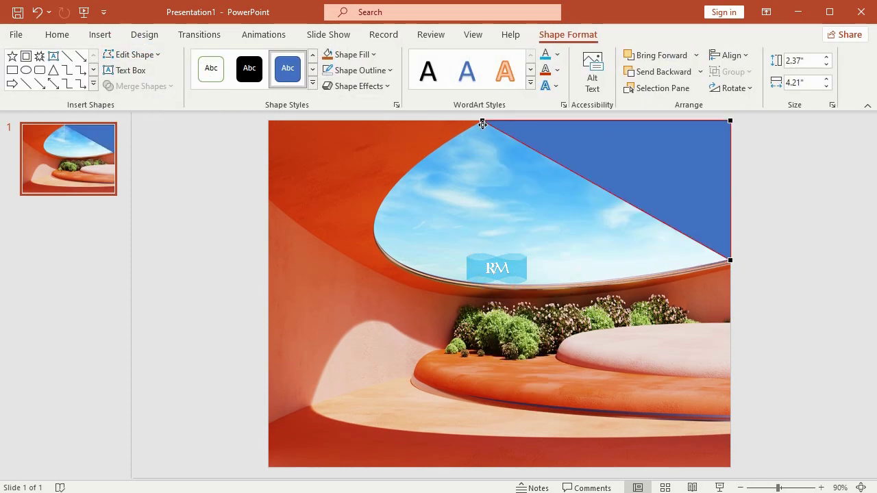
# Step: Bend the shape's edges with curve handles to trace the oval sky opening
pyautogui.click(482, 124)
pyautogui.moveTo(564, 169); pyautogui.dragTo(156, 334)
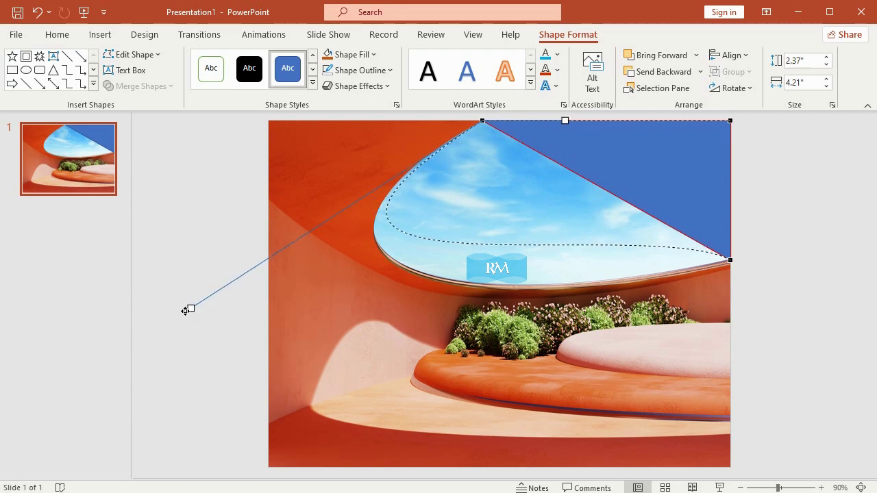
pyautogui.click(729, 264)
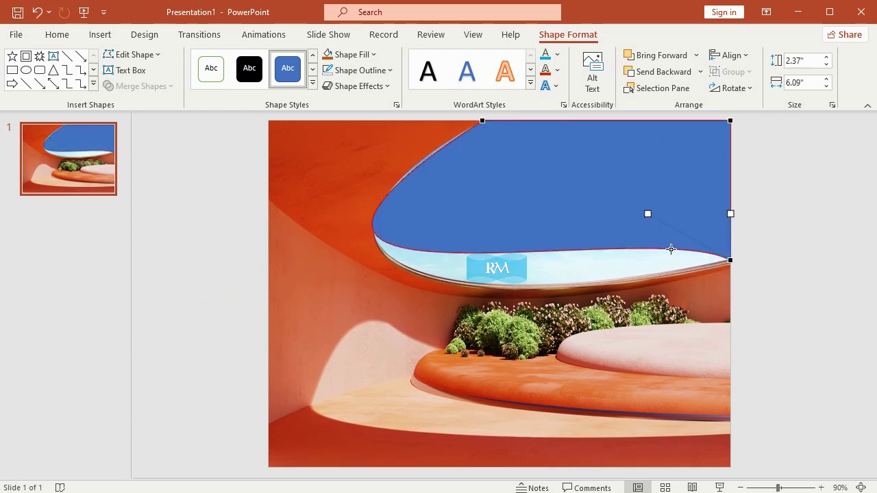
pyautogui.moveTo(647, 213); pyautogui.dragTo(639, 302)
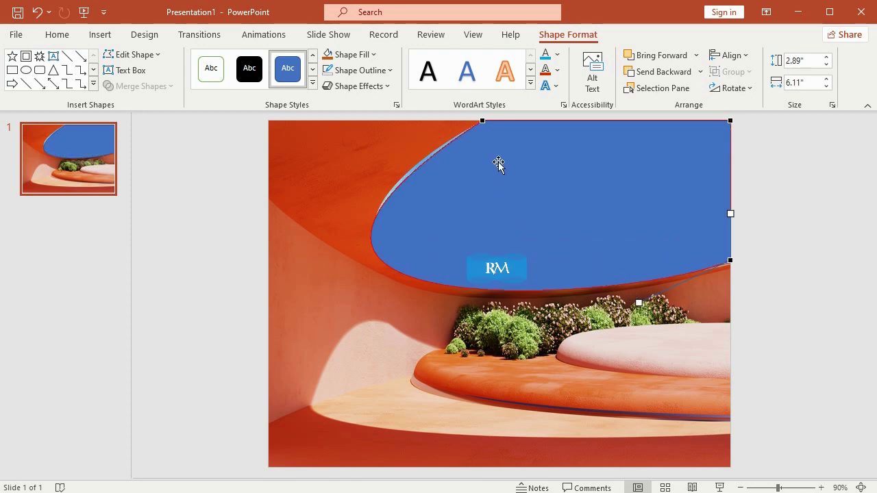
pyautogui.click(484, 120)
pyautogui.moveTo(156, 334); pyautogui.dragTo(162, 311)
pyautogui.click(728, 263)
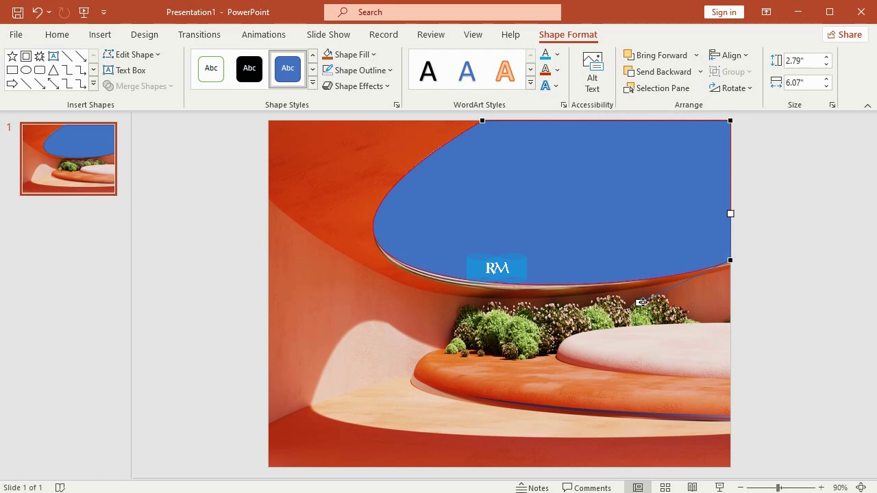
pyautogui.moveTo(640, 302); pyautogui.dragTo(626, 314)
pyautogui.click(798, 241)
# Step: Fill the curved shape with the first 'children' stock photo
pyautogui.click(605, 217)
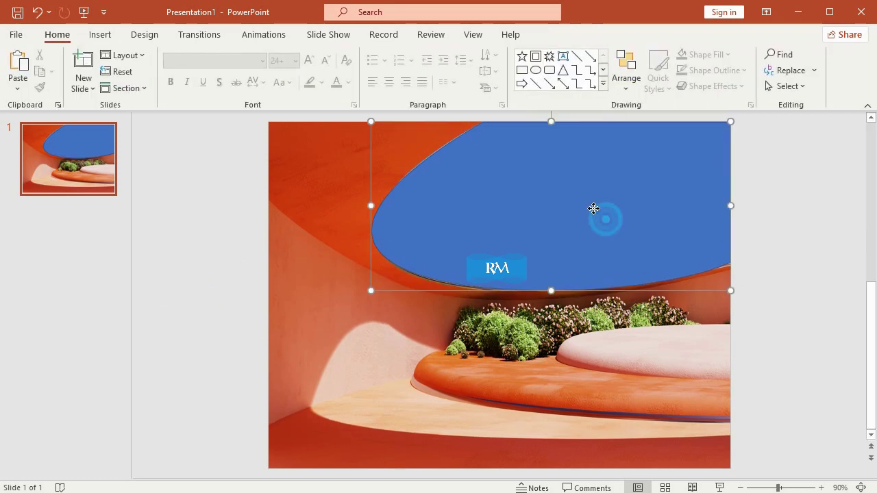
pyautogui.click(350, 54)
pyautogui.click(350, 266)
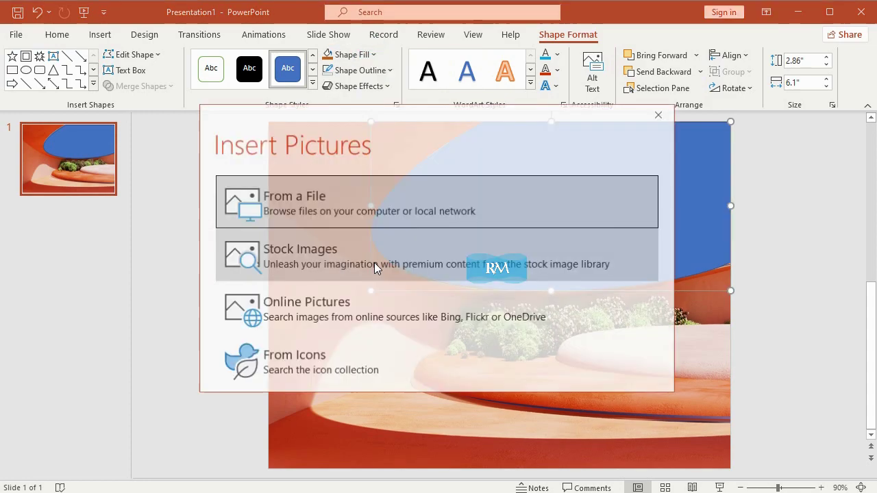
pyautogui.click(308, 263)
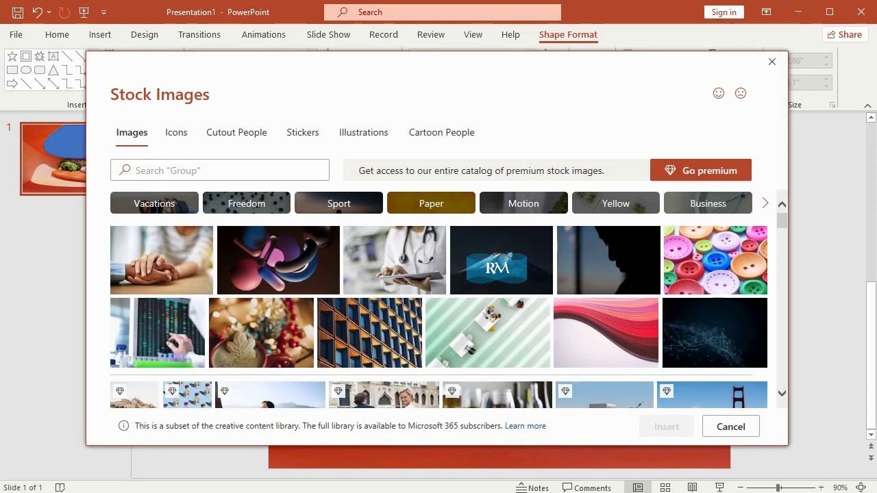
pyautogui.write('children')
pyautogui.click(184, 227)
pyautogui.click(656, 426)
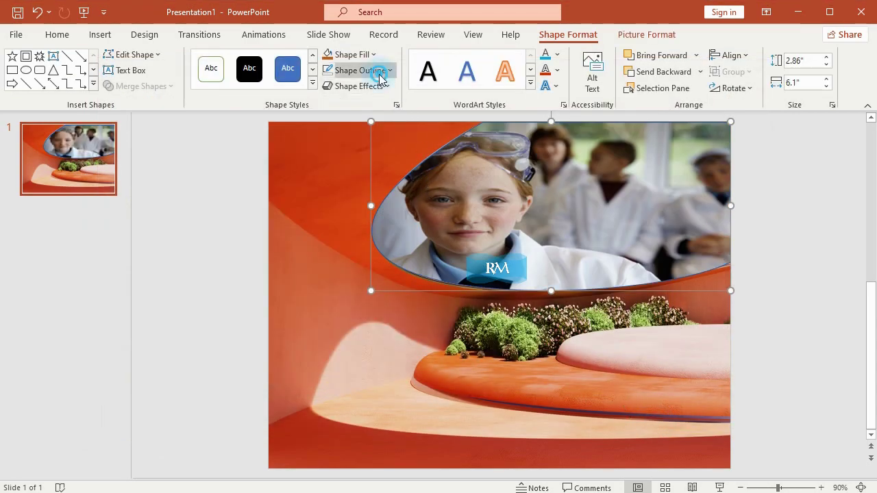
# Step: Give the photo frame a 4½ pt outline
pyautogui.click(380, 72)
pyautogui.click(370, 70)
pyautogui.click(370, 71)
pyautogui.moveTo(411, 281)
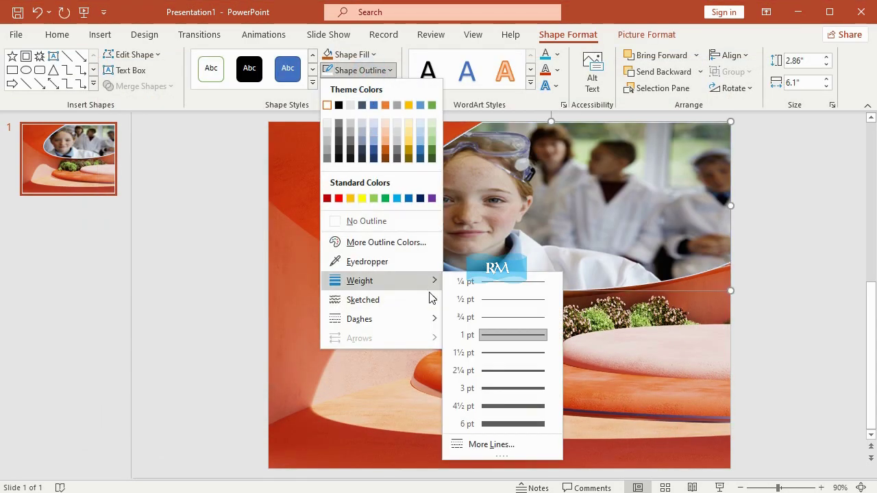
pyautogui.click(509, 389)
pyautogui.click(754, 264)
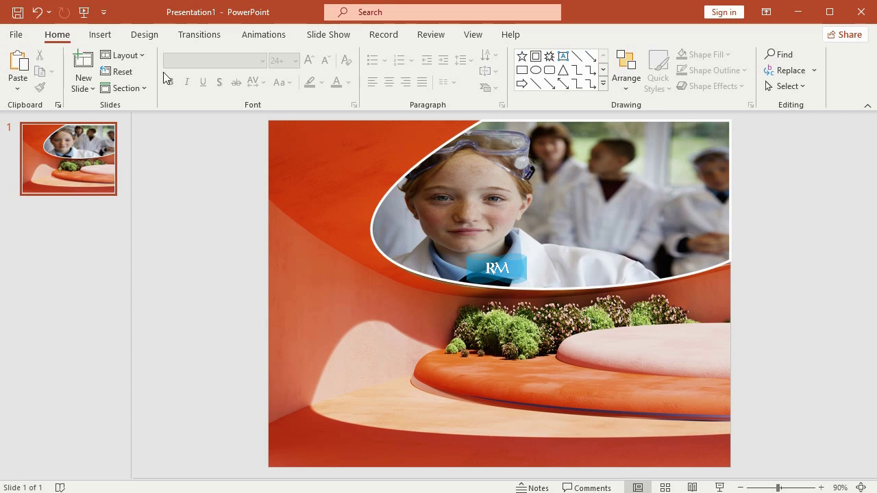
pyautogui.click(103, 40)
pyautogui.click(221, 92)
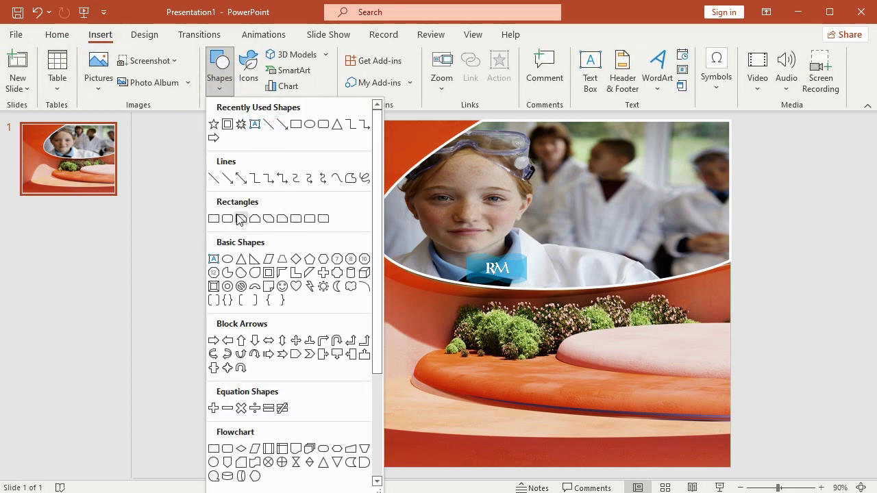
# Step: Draw a rectangle across the lower slide and curve its top edge up beneath the photo frame
pyautogui.click(213, 220)
pyautogui.moveTo(269, 198); pyautogui.dragTo(731, 468)
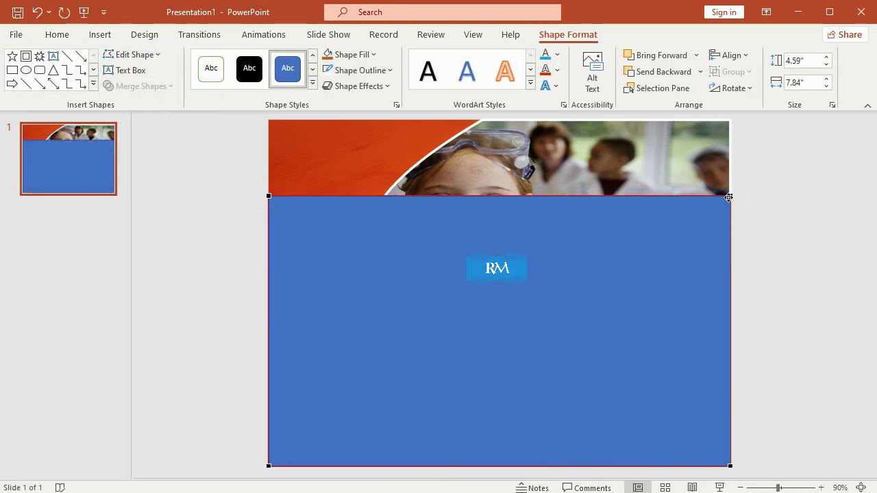
pyautogui.moveTo(728, 198)
pyautogui.mouseDown()
pyautogui.moveTo(702, 331)
pyautogui.moveTo(728, 258)
pyautogui.mouseUp()
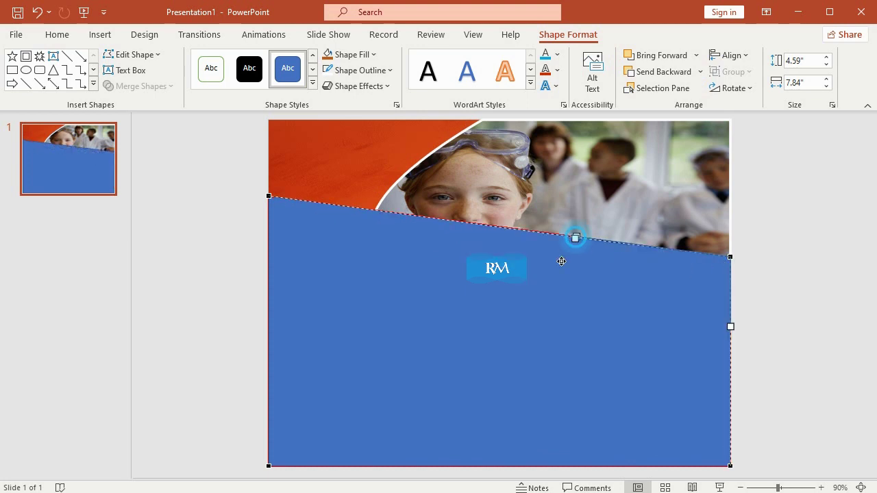
pyautogui.moveTo(464, 403); pyautogui.dragTo(464, 403)
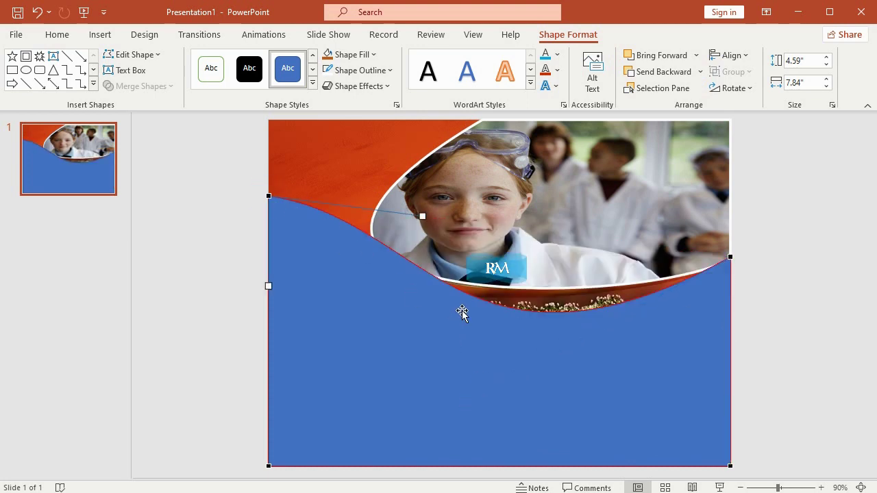
pyautogui.moveTo(422, 217); pyautogui.dragTo(340, 334)
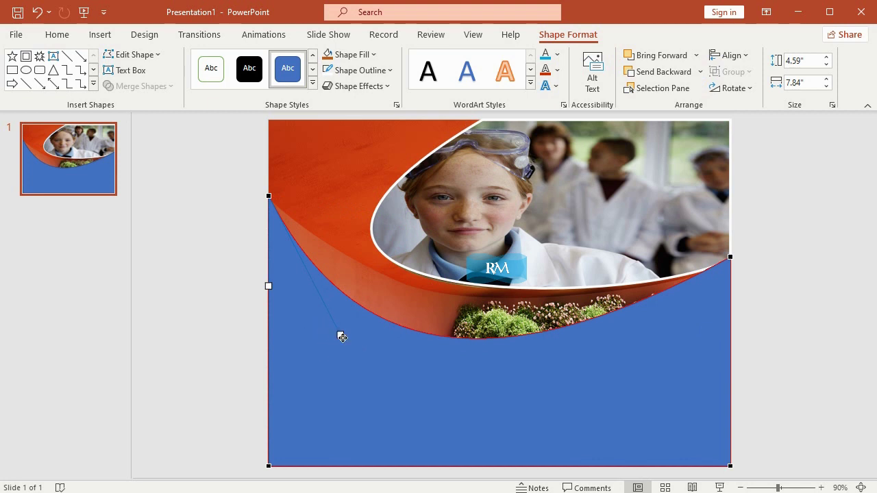
pyautogui.moveTo(370, 288); pyautogui.dragTo(325, 240)
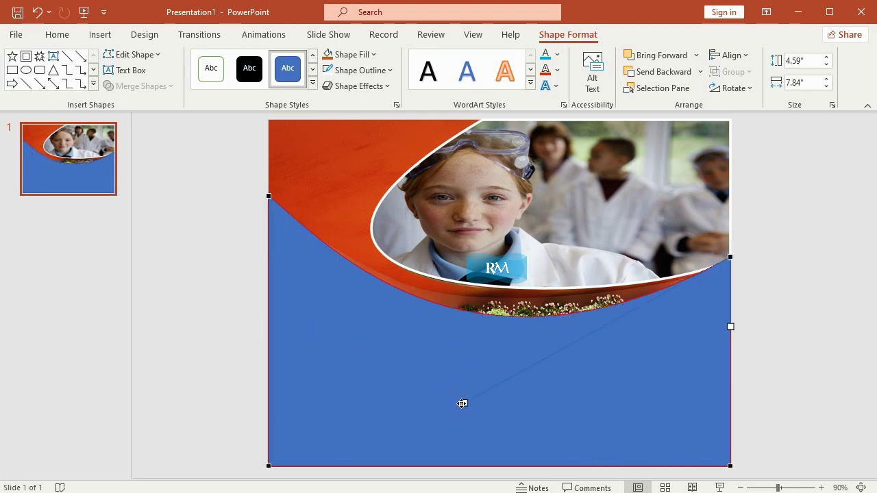
pyautogui.moveTo(427, 351); pyautogui.dragTo(409, 363)
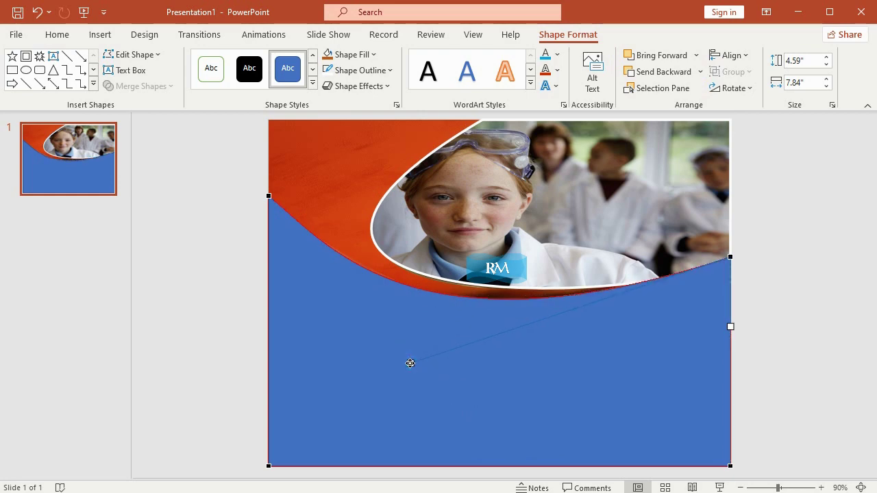
# Step: Fill the lower shape with the orange abstract stock image and apply a painted artistic effect
pyautogui.click(370, 55)
pyautogui.click(389, 265)
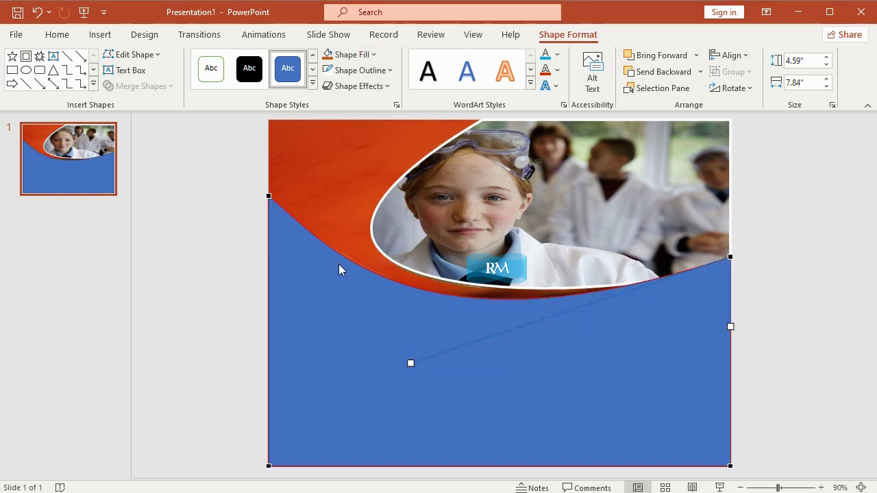
pyautogui.click(290, 256)
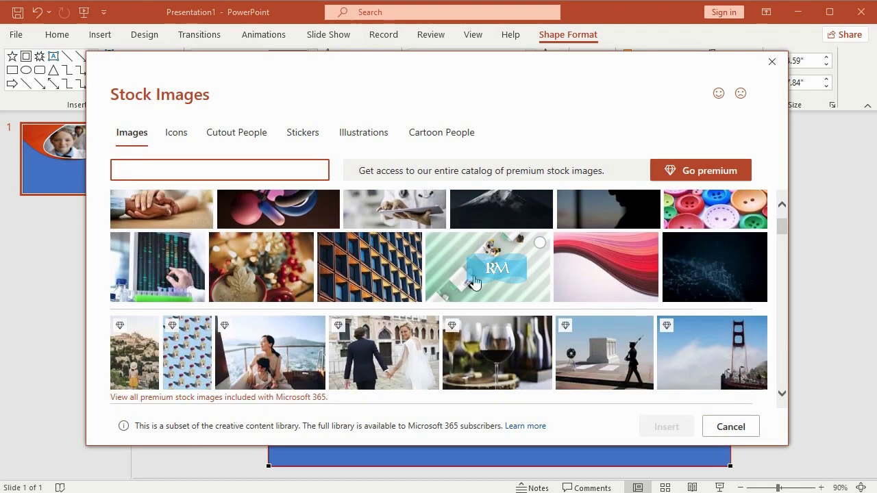
pyautogui.scroll(-3, 466, 277)
pyautogui.scroll(1, 449, 267)
pyautogui.click(446, 264)
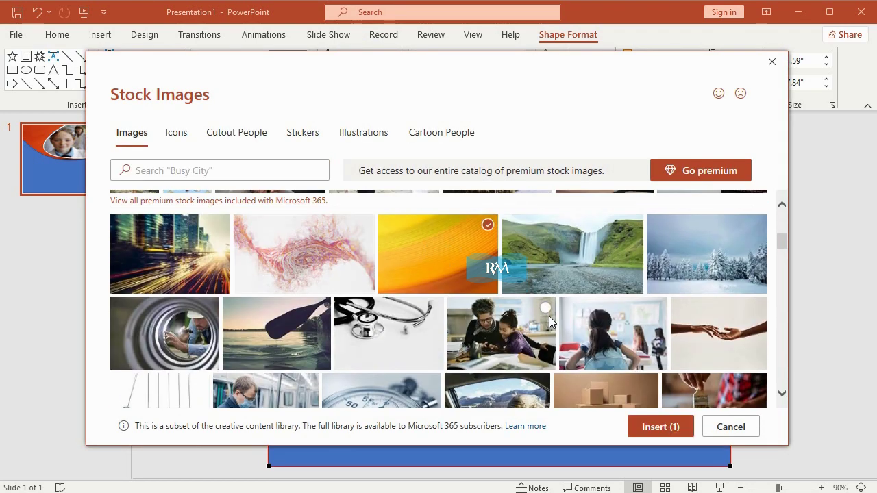
pyautogui.click(661, 428)
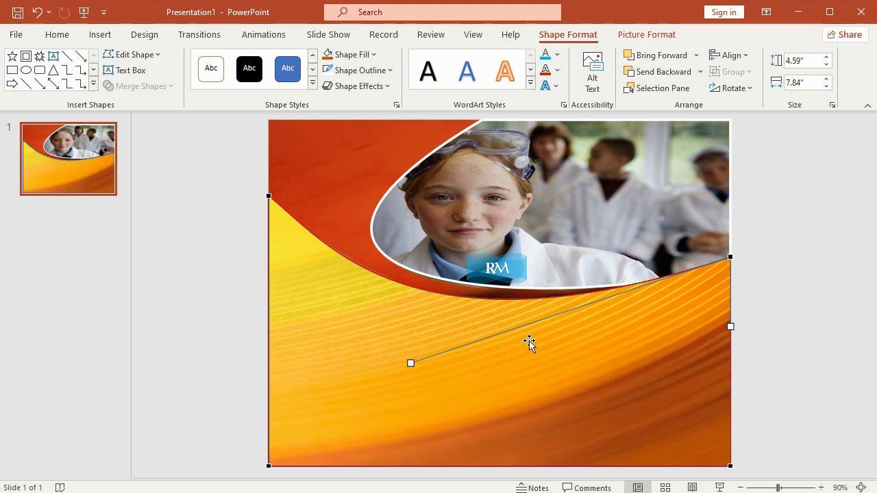
pyautogui.click(646, 34)
pyautogui.click(168, 75)
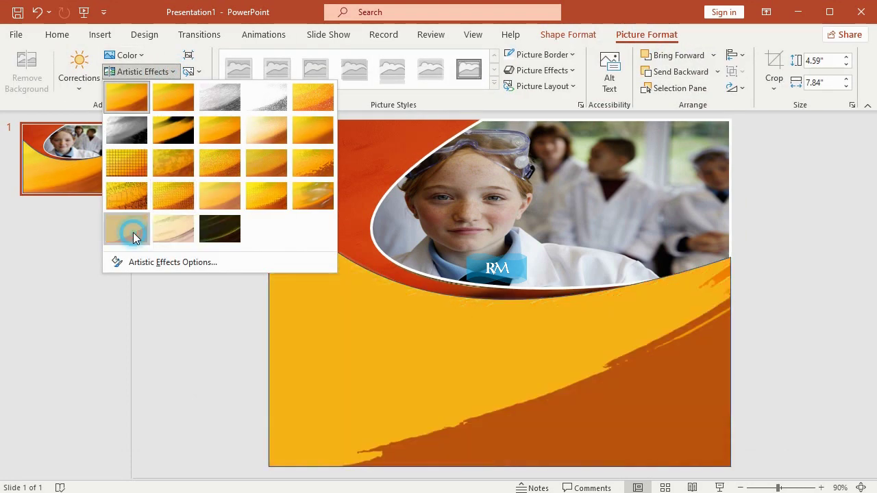
pyautogui.click(133, 232)
# Step: Set the lower shape's outline weight to 3 pt
pyautogui.click(581, 37)
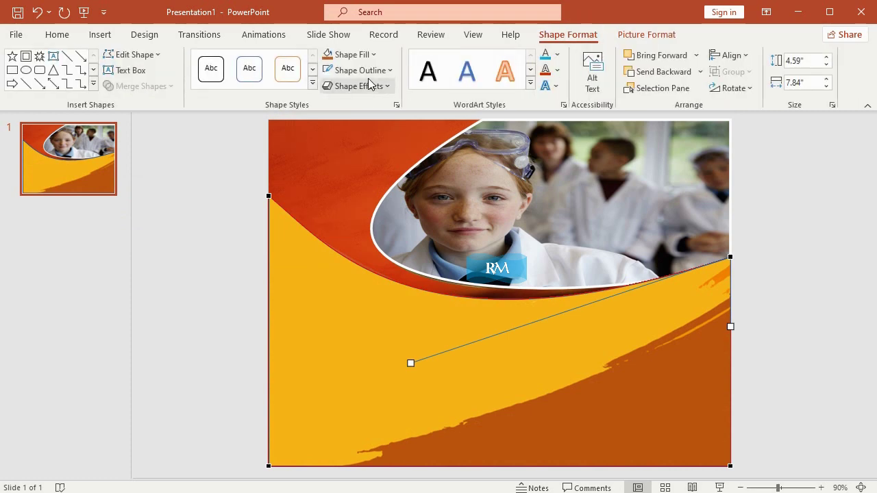
pyautogui.click(389, 71)
pyautogui.click(389, 72)
pyautogui.click(389, 70)
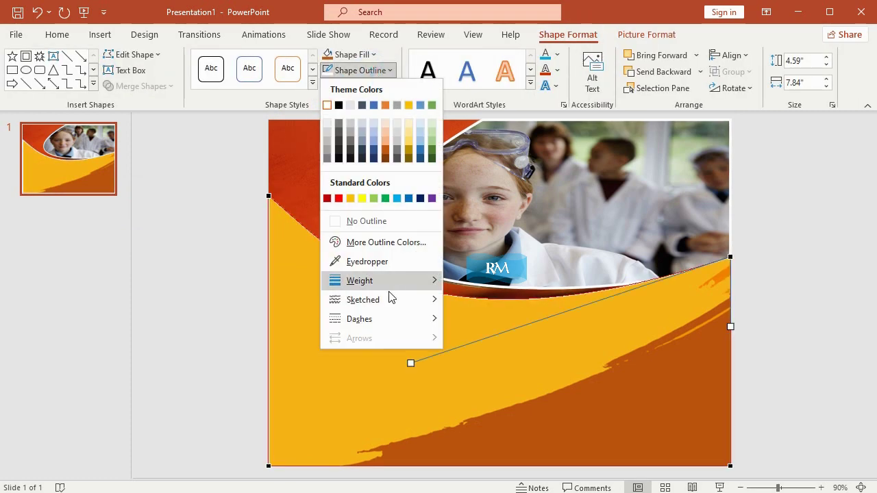
pyautogui.moveTo(401, 293)
pyautogui.click(496, 390)
pyautogui.press('Escape')
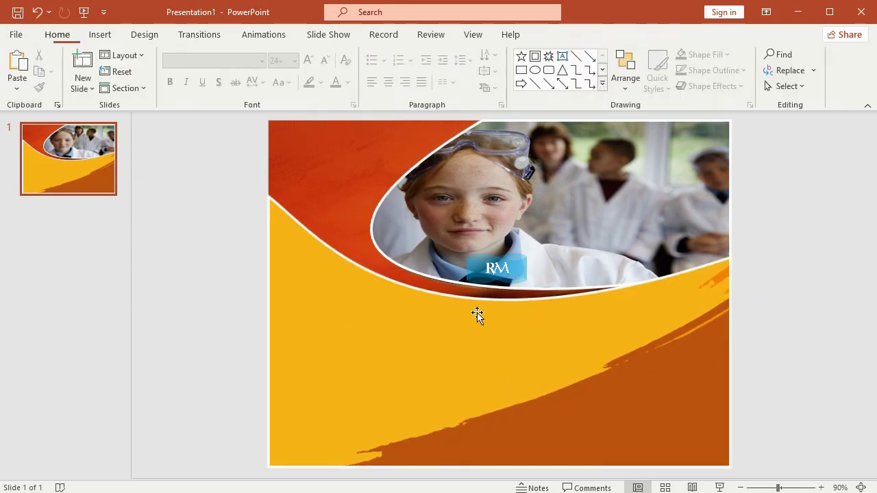
# Step: Draw a full-slide rectangle filled with the pink geometric 'texture' stock image
pyautogui.click(101, 38)
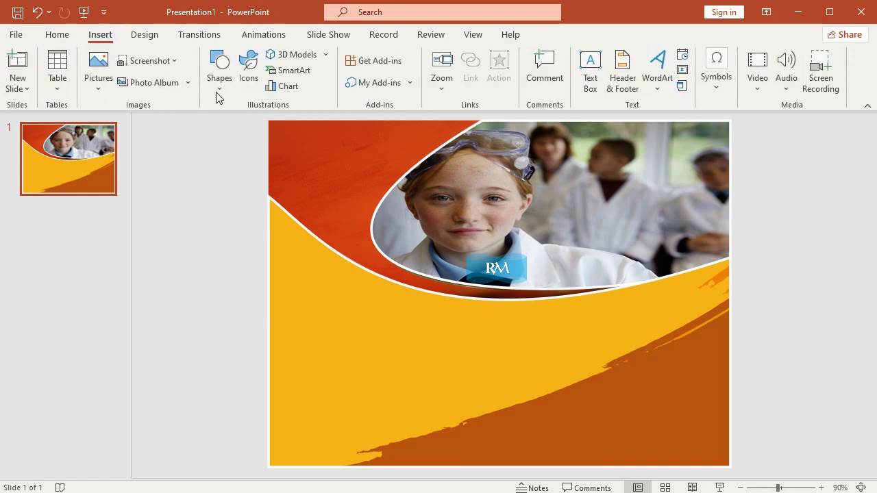
pyautogui.click(217, 84)
pyautogui.click(214, 220)
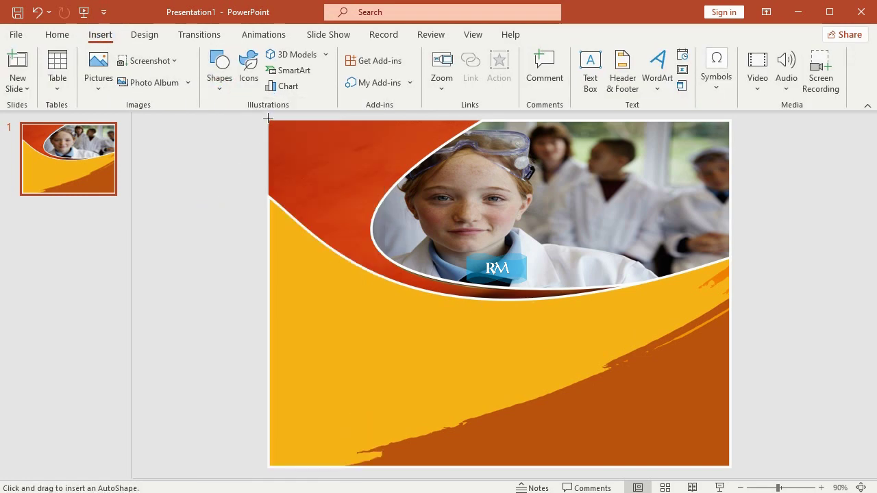
pyautogui.moveTo(268, 119); pyautogui.dragTo(730, 467)
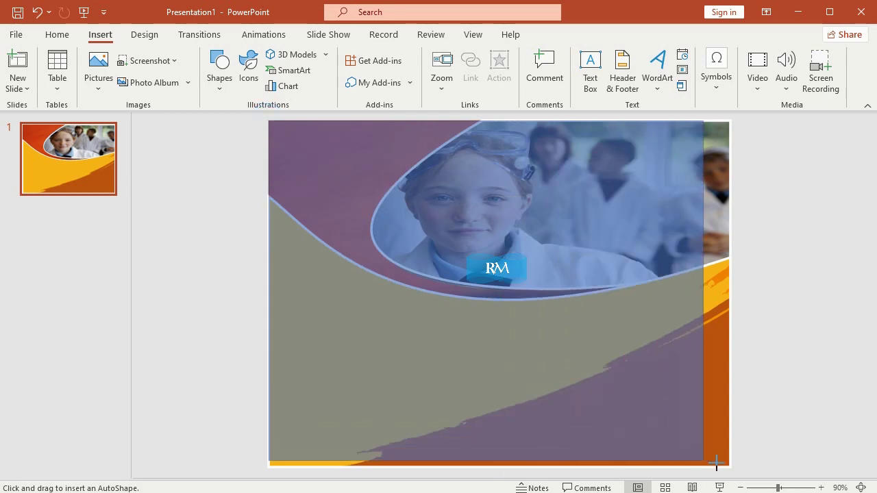
pyautogui.click(351, 54)
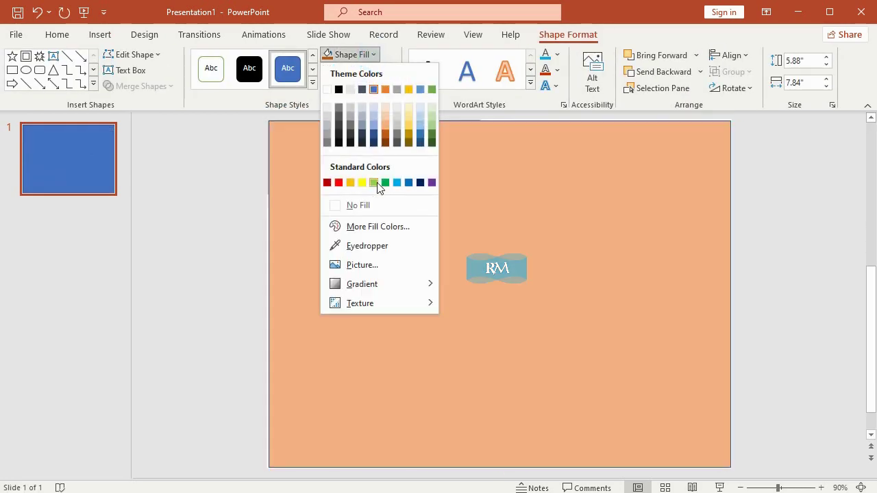
pyautogui.click(398, 269)
pyautogui.click(312, 257)
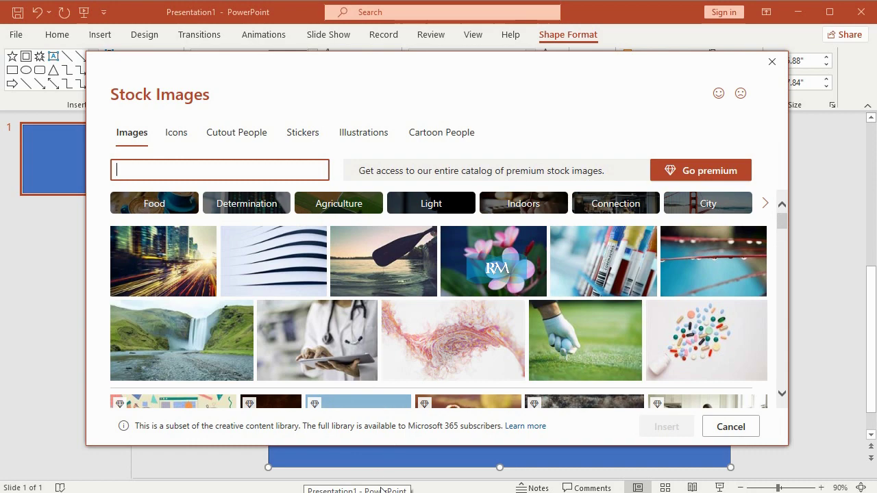
pyautogui.write('texture')
pyautogui.click(665, 228)
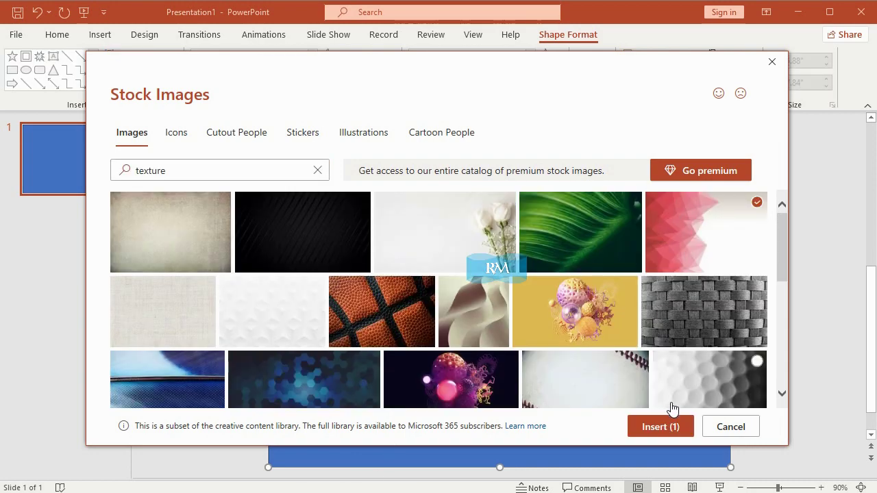
pyautogui.click(666, 426)
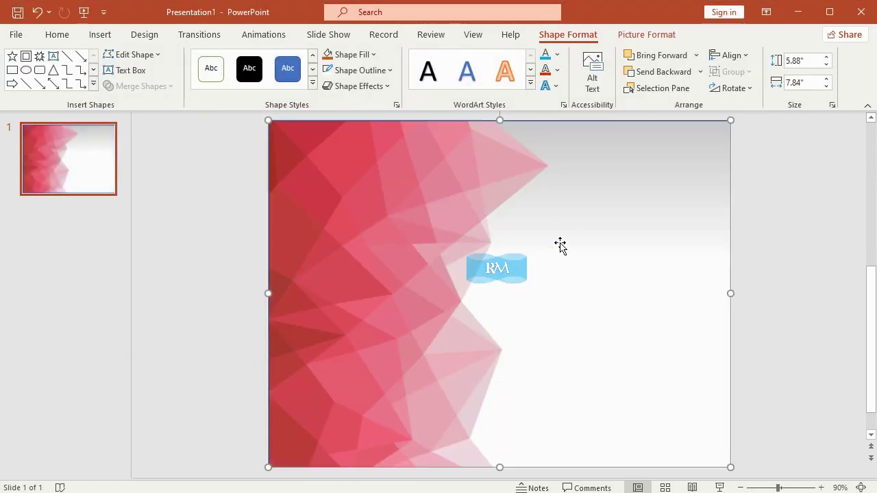
# Step: Send the textured rectangle behind all other shapes
pyautogui.rightClick(561, 247)
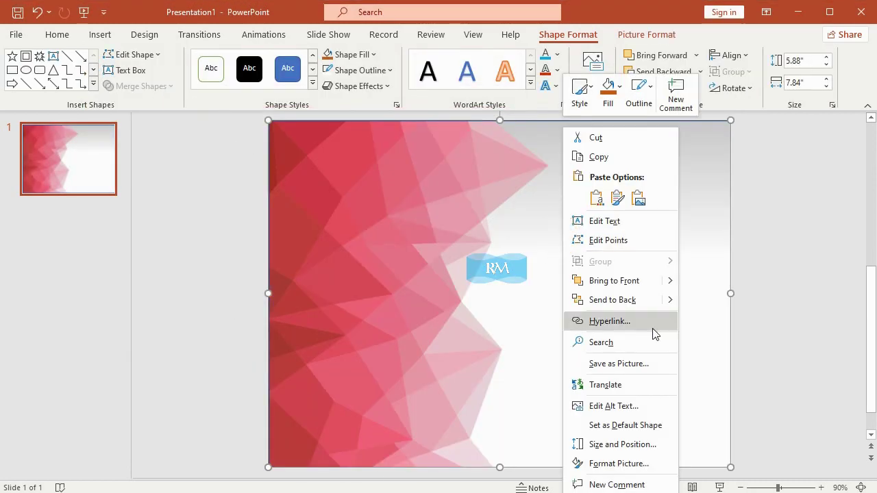
pyautogui.click(687, 304)
pyautogui.click(346, 170)
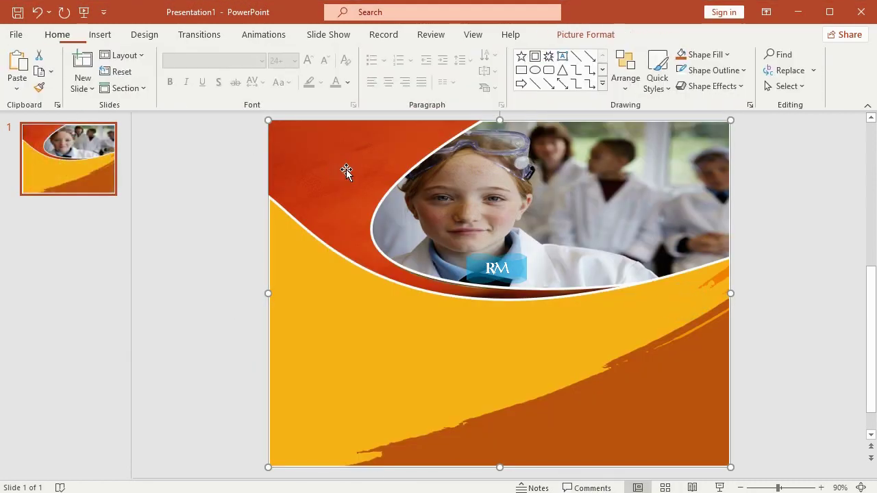
pyautogui.rightClick(349, 161)
pyautogui.click(366, 169)
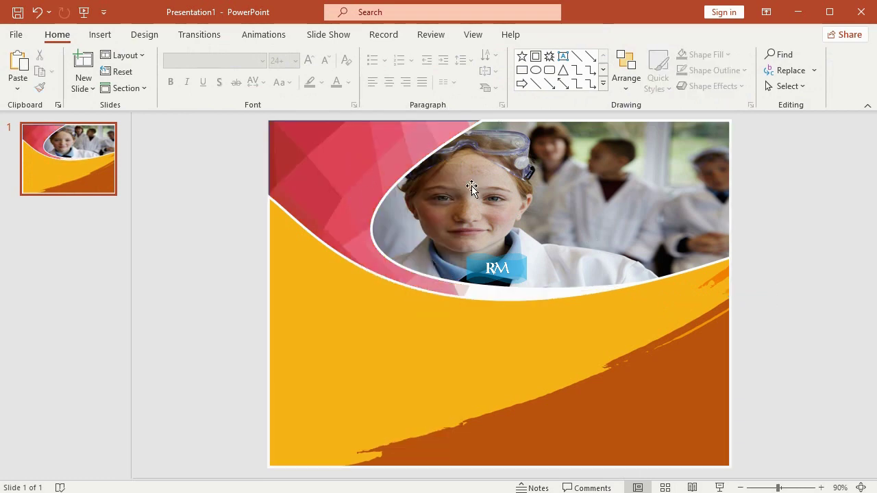
# Step: Draw a rectangle covering the whole slide and remove its fill
pyautogui.click(100, 34)
pyautogui.click(219, 68)
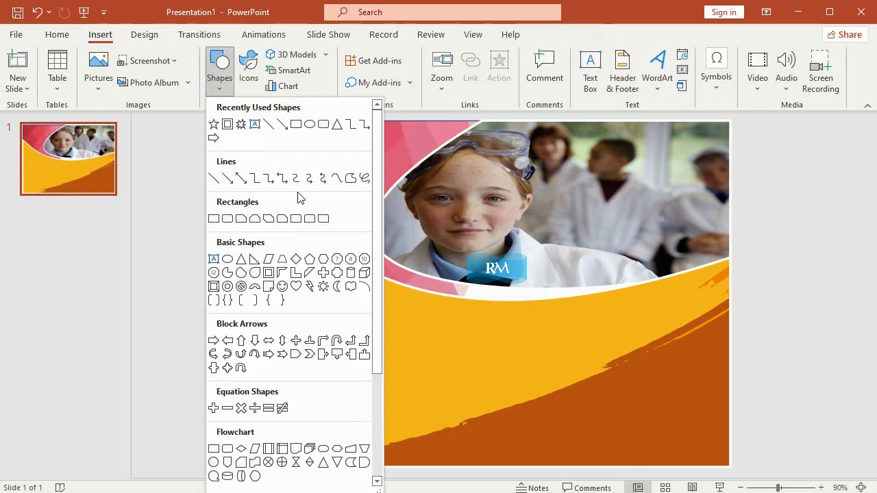
pyautogui.click(270, 268)
pyautogui.moveTo(271, 121); pyautogui.dragTo(727, 466)
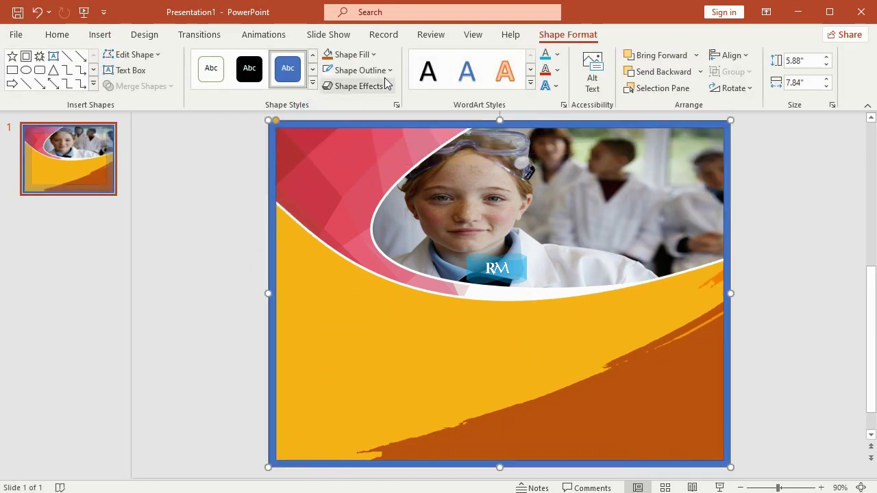
pyautogui.click(374, 54)
pyautogui.click(349, 204)
# Step: Give the border rectangle a dark brown 2¼ pt outline
pyautogui.click(389, 70)
pyautogui.click(331, 103)
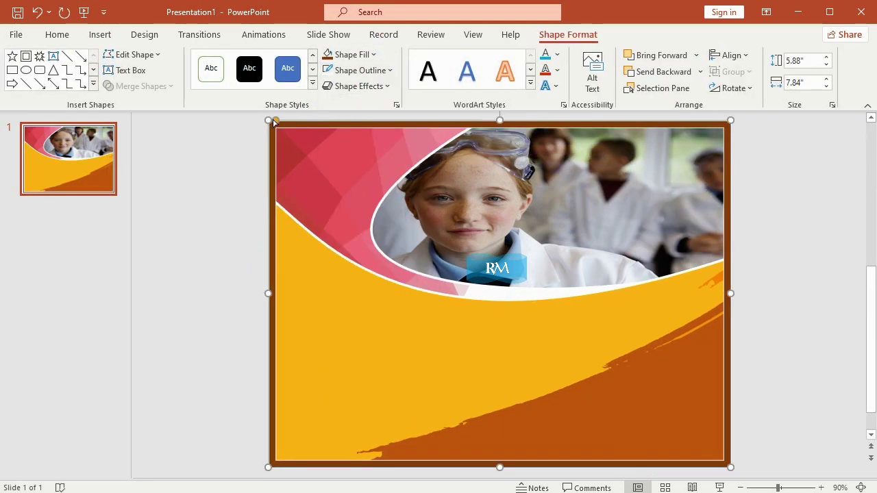
pyautogui.click(274, 129)
pyautogui.click(276, 131)
pyautogui.click(390, 70)
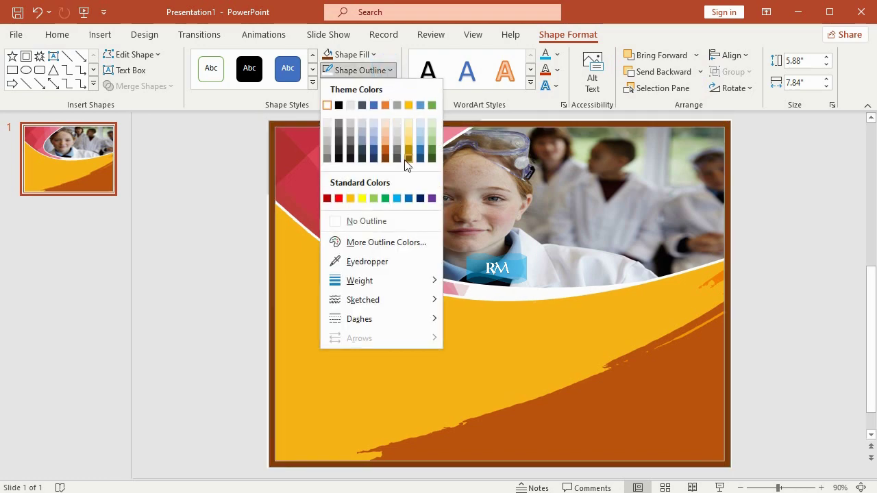
pyautogui.moveTo(370, 280)
pyautogui.click(504, 372)
pyautogui.click(569, 291)
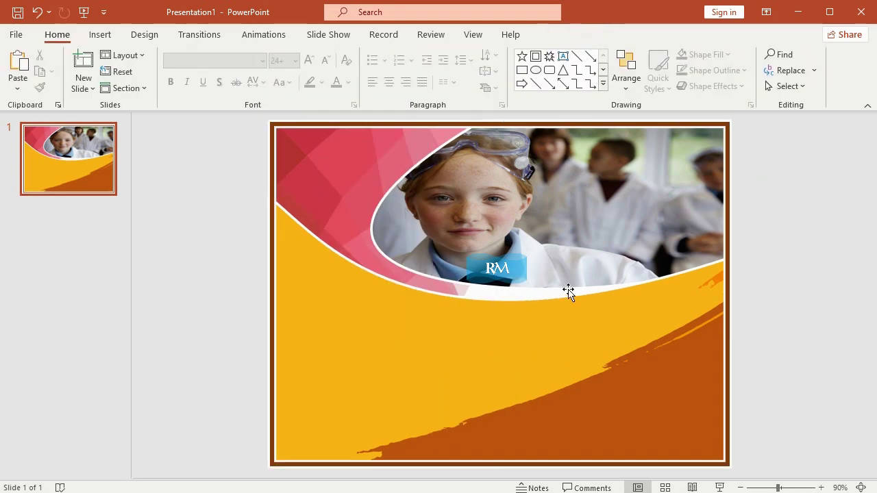
# Step: Draw a small white star with no outline and a glow at the slide's upper left
pyautogui.click(100, 34)
pyautogui.click(220, 69)
pyautogui.scroll(-3, 254, 343)
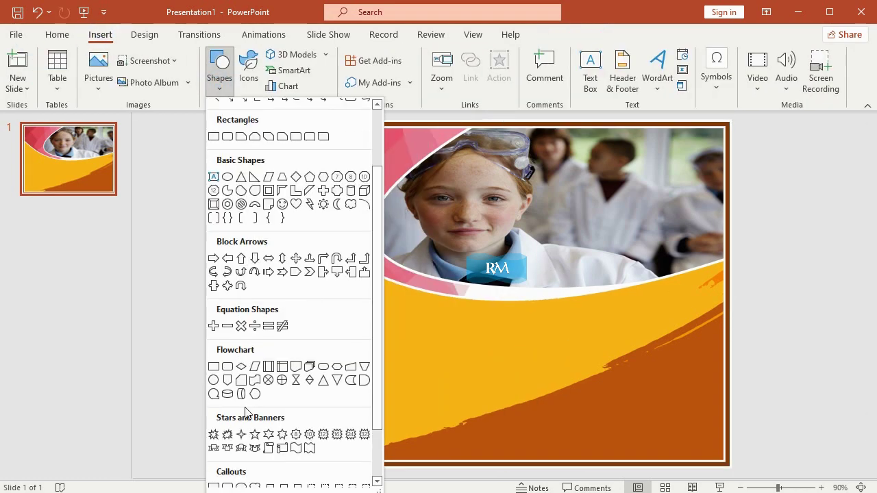
pyautogui.click(257, 434)
pyautogui.moveTo(290, 147); pyautogui.dragTo(320, 175)
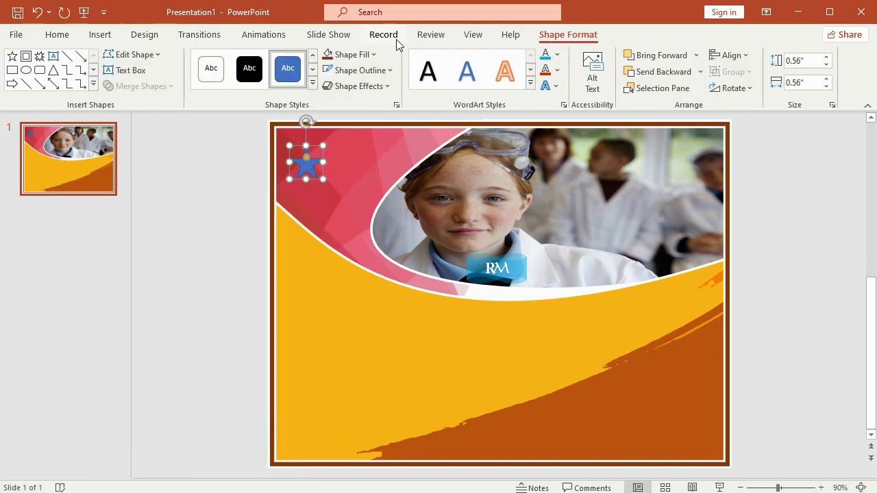
pyautogui.click(351, 54)
pyautogui.click(326, 89)
pyautogui.click(357, 70)
pyautogui.click(345, 221)
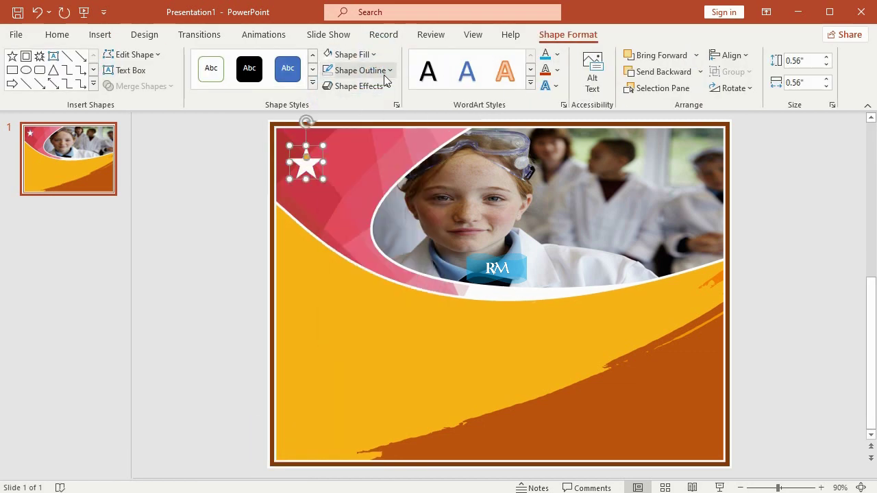
pyautogui.click(359, 86)
pyautogui.click(486, 368)
# Step: Paste three copies of the star and arrange them down the pink curve
pyautogui.click(62, 33)
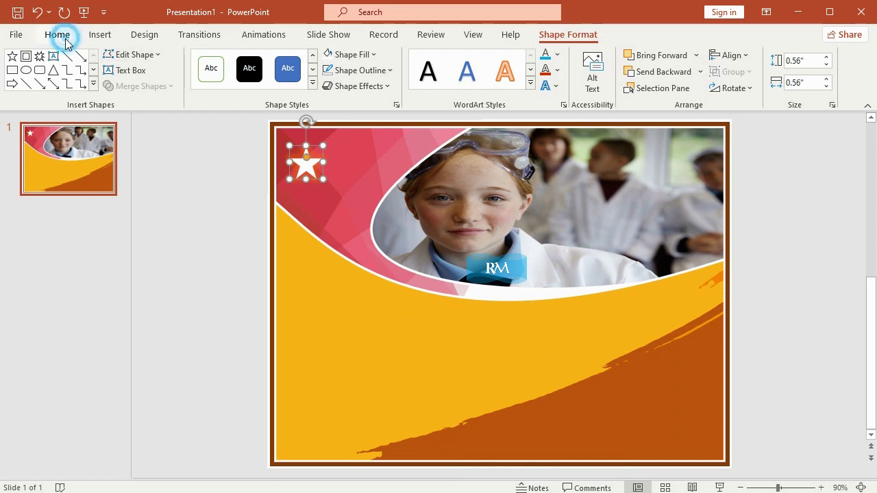
pyautogui.click(21, 60)
pyautogui.moveTo(322, 164); pyautogui.dragTo(332, 190)
pyautogui.click(18, 63)
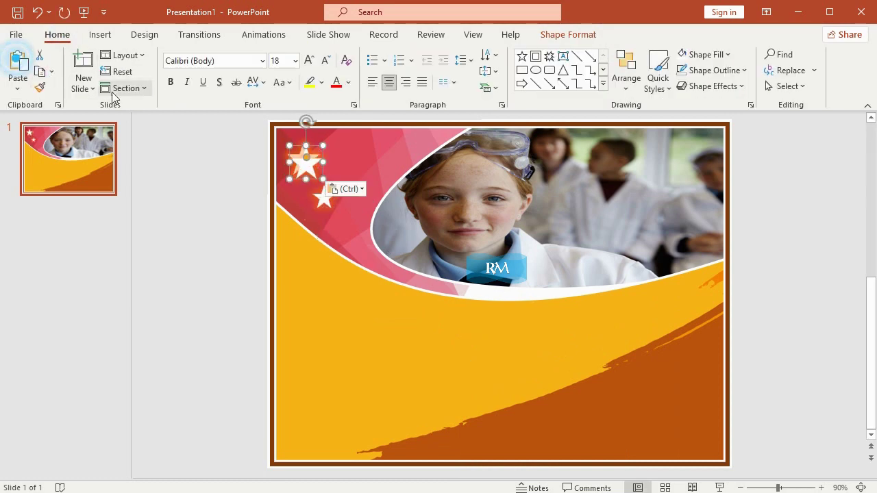
pyautogui.moveTo(317, 148); pyautogui.dragTo(357, 221)
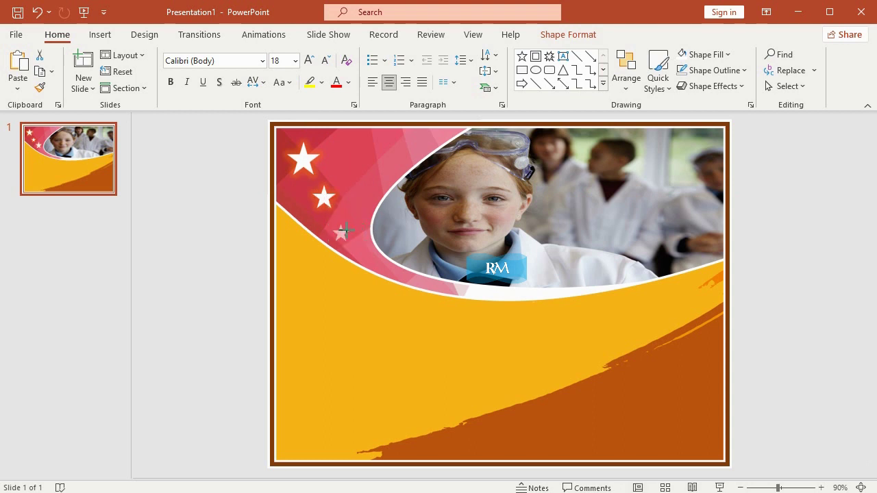
pyautogui.click(343, 225)
pyautogui.click(349, 231)
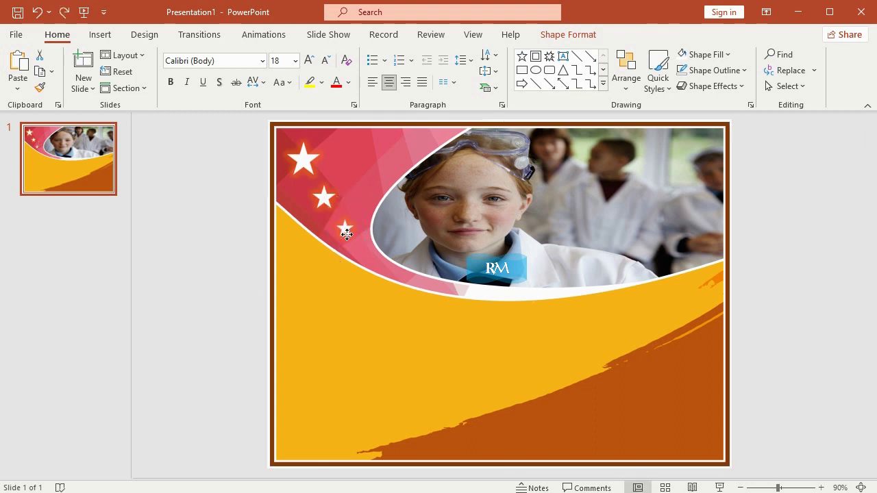
pyautogui.click(17, 63)
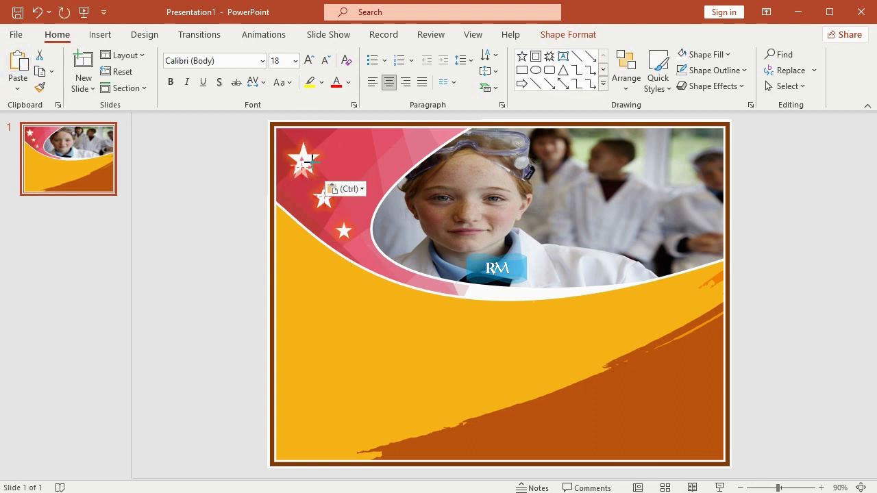
pyautogui.moveTo(299, 169); pyautogui.dragTo(322, 225)
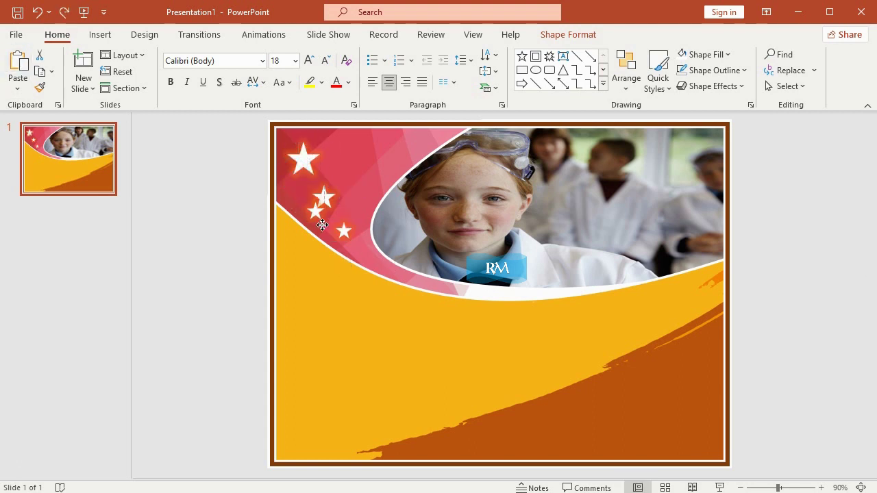
pyautogui.moveTo(363, 256); pyautogui.dragTo(356, 253)
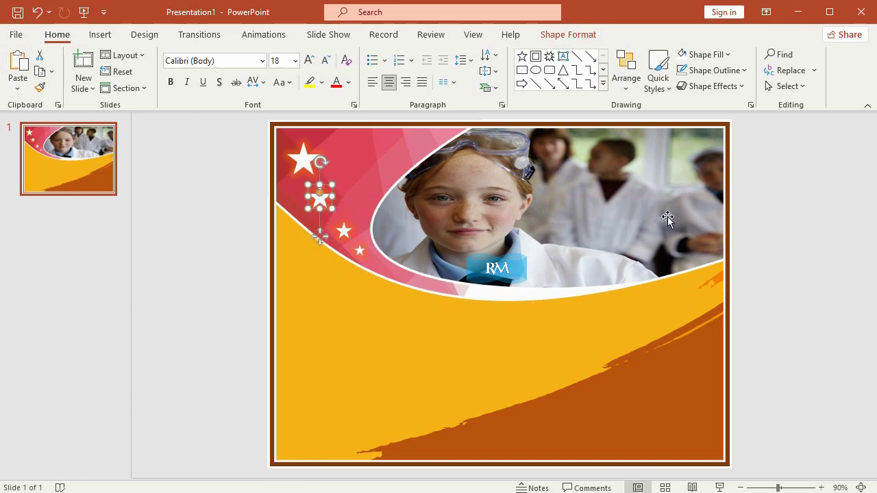
pyautogui.click(668, 218)
# Step: Insert a WordArt text box reading HAPPY BIRTHDAY
pyautogui.click(99, 34)
pyautogui.click(219, 69)
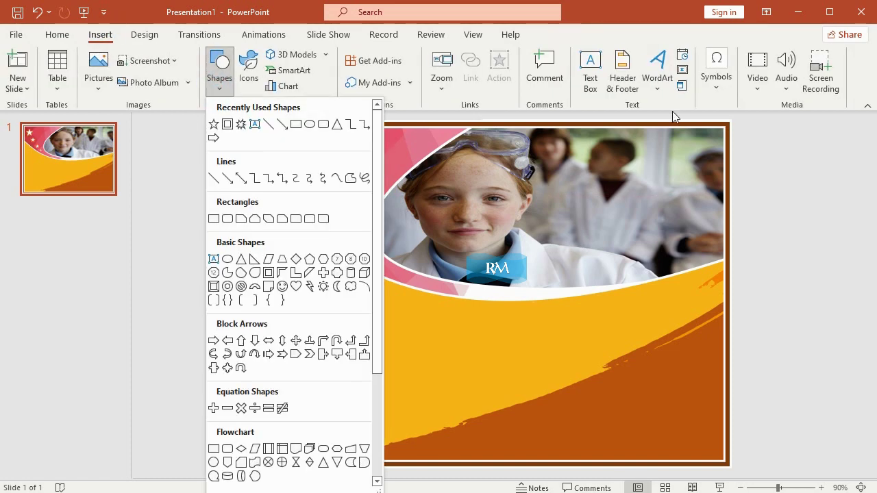
pyautogui.click(657, 72)
pyautogui.click(668, 199)
pyautogui.write('HAPPY BIRTHDAY')
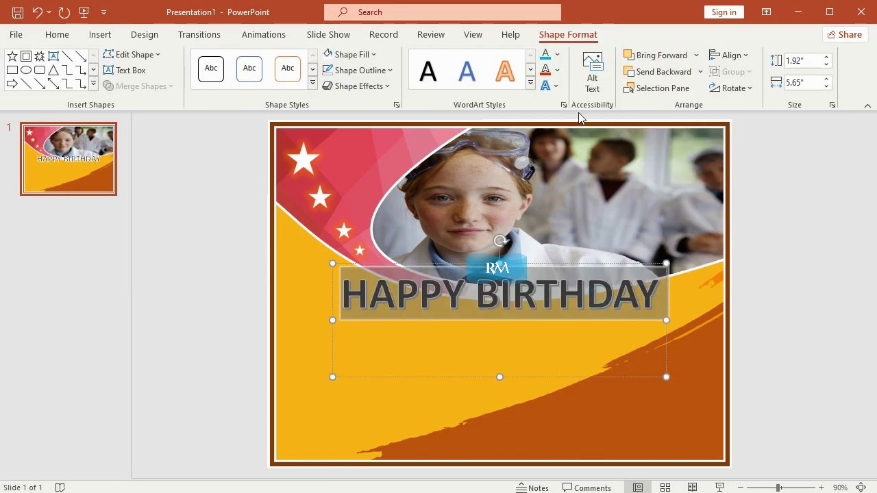
# Step: Give the HAPPY BIRTHDAY text a white fill and a red outline
pyautogui.click(559, 54)
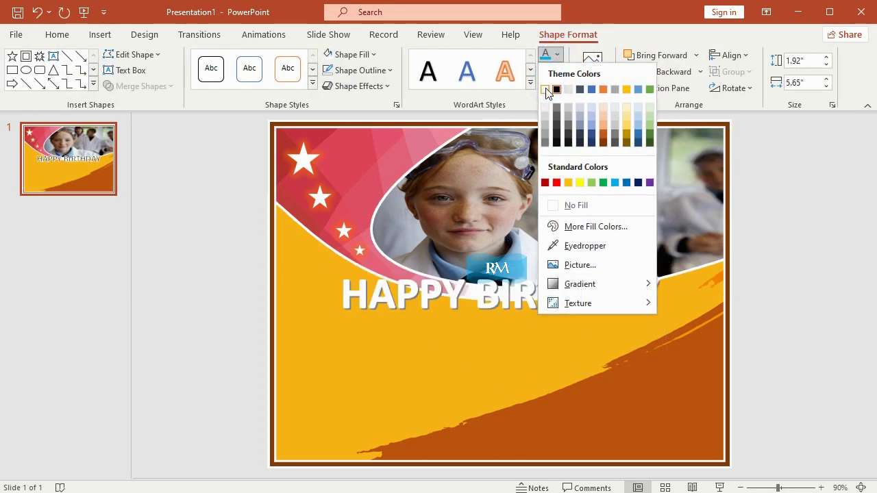
pyautogui.click(546, 89)
pyautogui.click(558, 70)
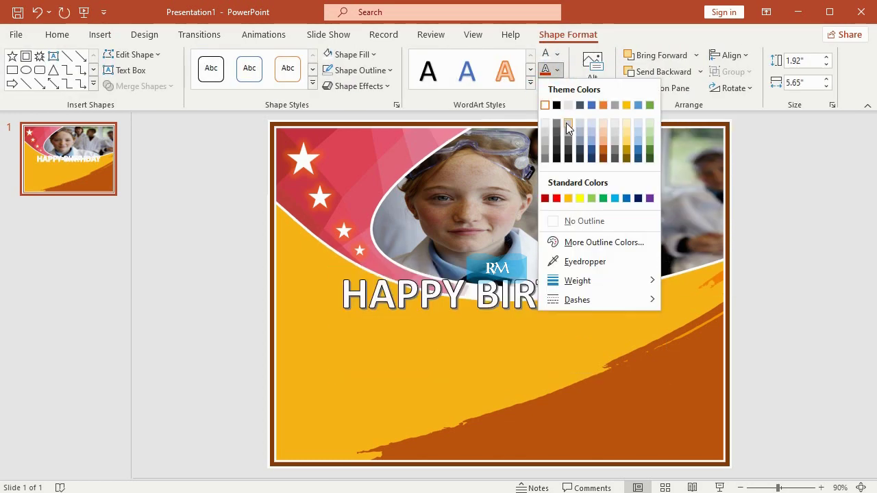
pyautogui.click(590, 242)
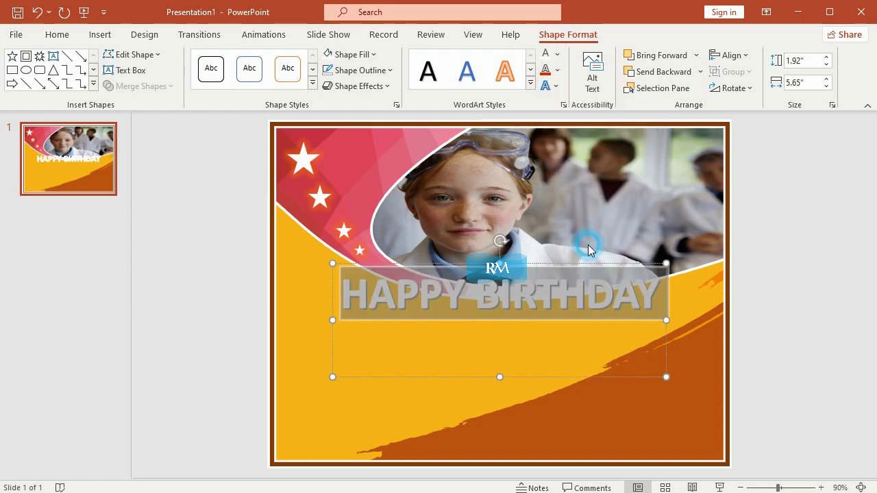
pyautogui.click(512, 171)
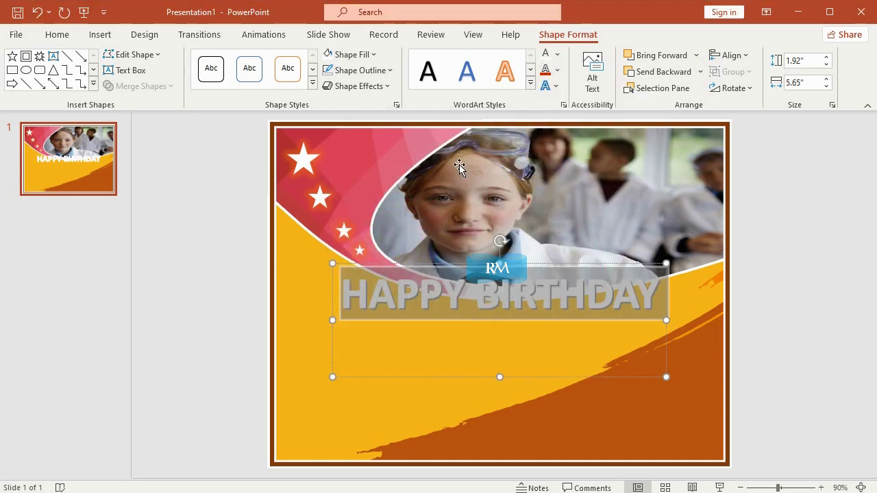
pyautogui.click(532, 84)
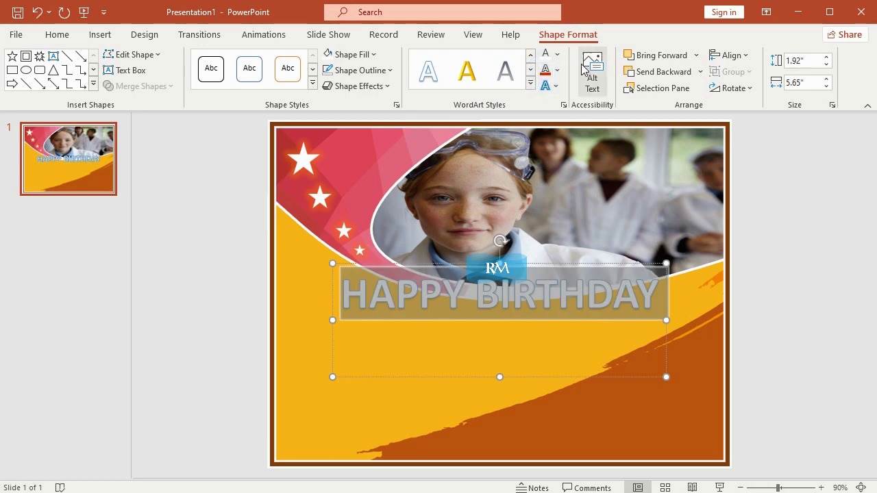
pyautogui.click(559, 71)
pyautogui.click(579, 242)
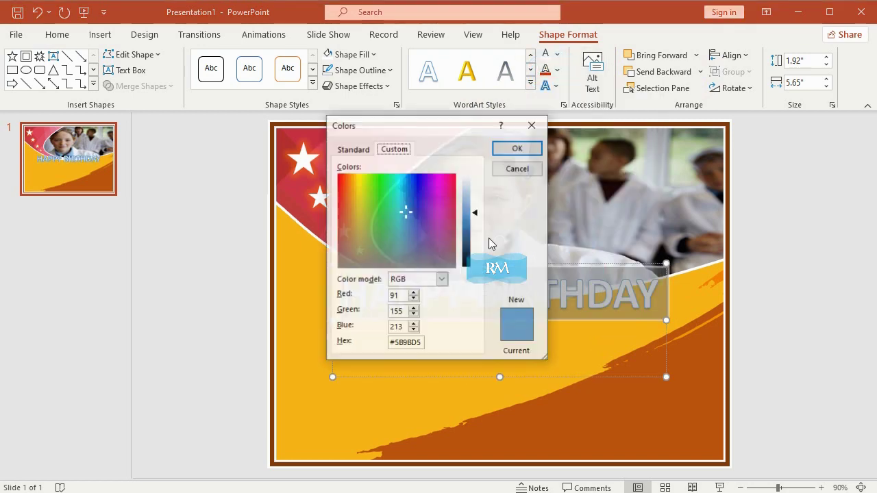
pyautogui.click(355, 150)
pyautogui.click(504, 150)
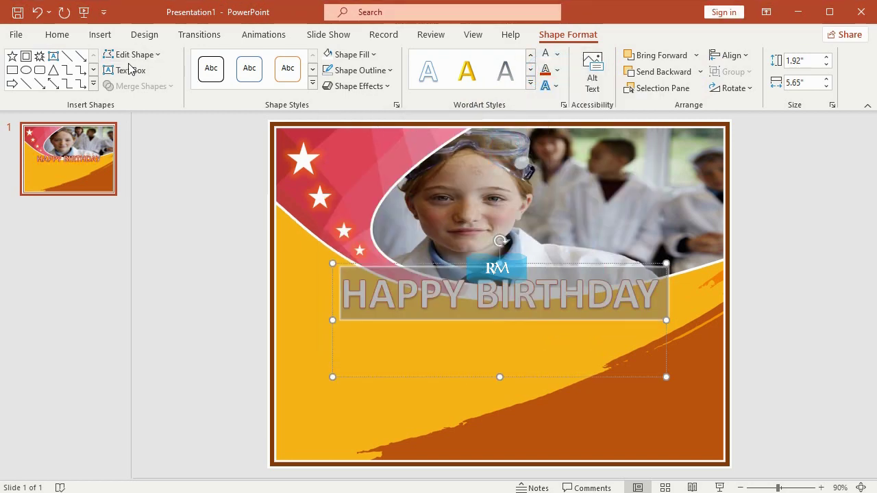
# Step: Set HAPPY BIRTHDAY to Arial Rounded MT Bold at 36 pt
pyautogui.click(58, 35)
pyautogui.click(262, 61)
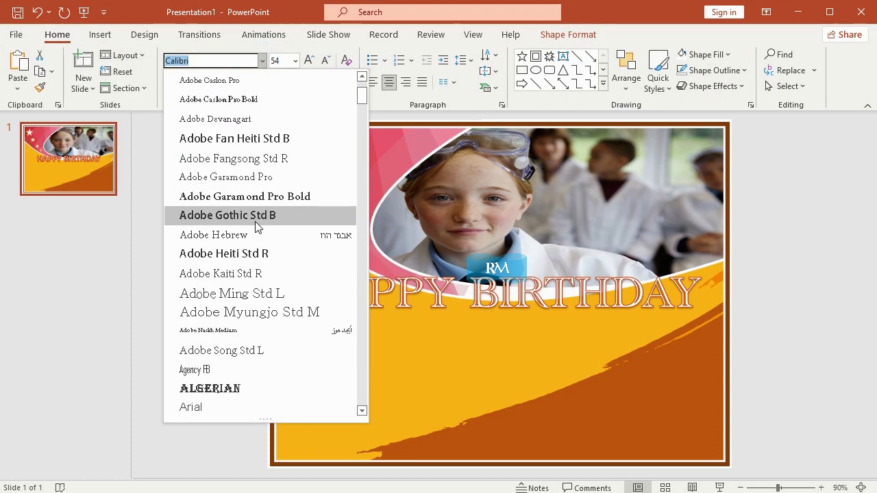
pyautogui.scroll(-4, 274, 253)
pyautogui.scroll(-3, 274, 252)
pyautogui.scroll(2, 306, 195)
pyautogui.click(305, 178)
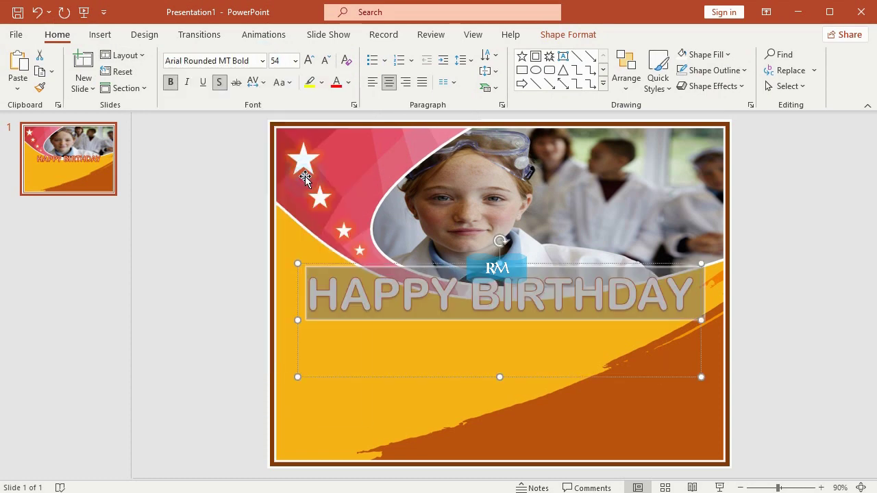
pyautogui.click(296, 61)
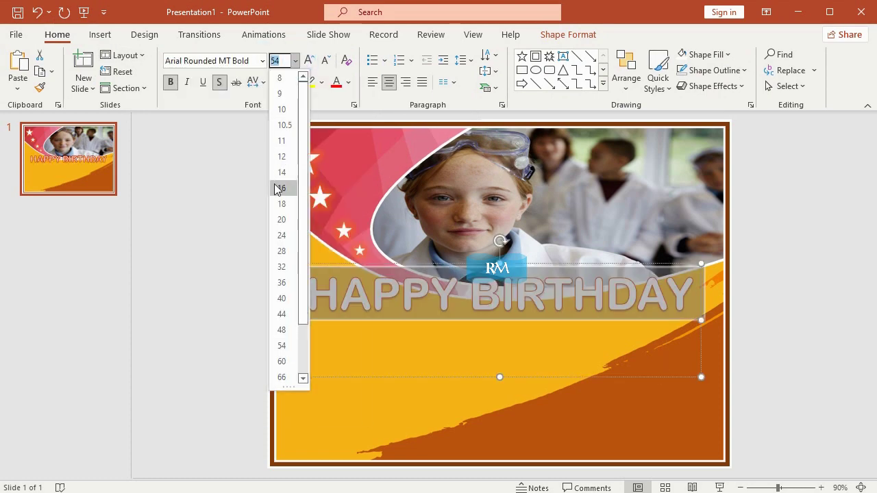
pyautogui.click(281, 284)
# Step: Set the HAPPY BIRTHDAY outline weight to 1½ pt
pyautogui.click(569, 36)
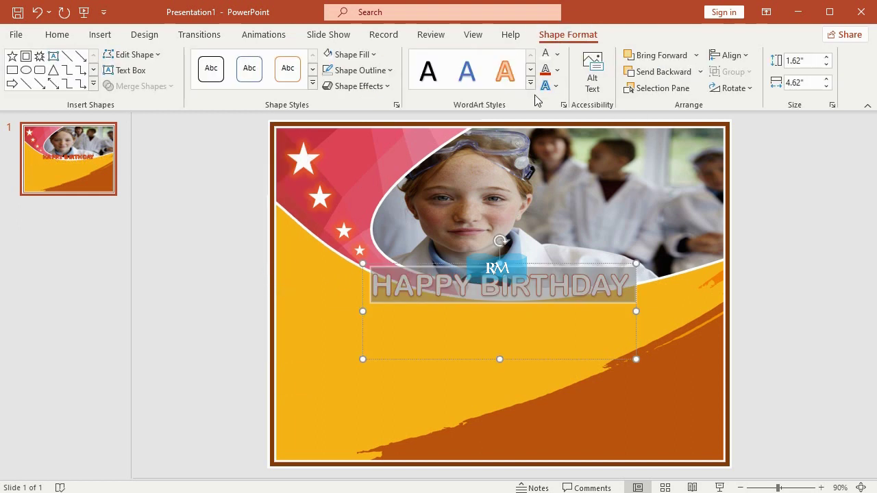
pyautogui.click(557, 71)
pyautogui.moveTo(603, 319)
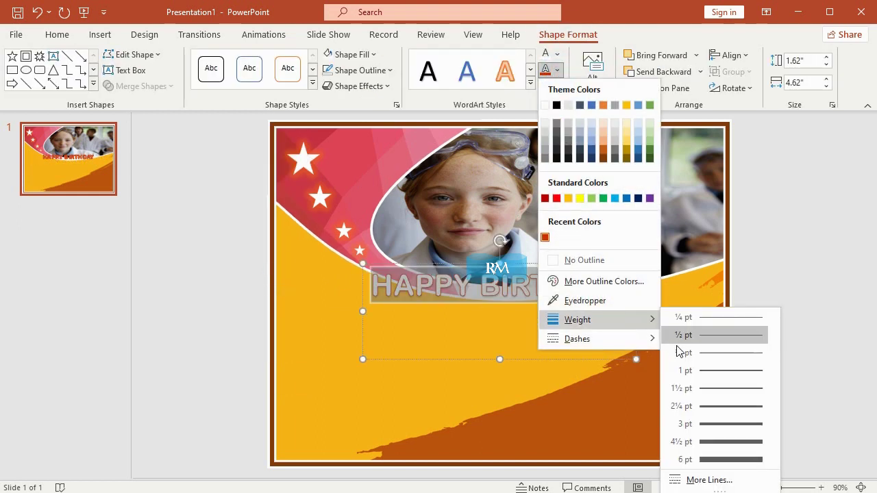
pyautogui.click(707, 388)
# Step: Bend HAPPY BIRTHDAY with the Arch Down transform, then move and resize its box
pyautogui.click(548, 86)
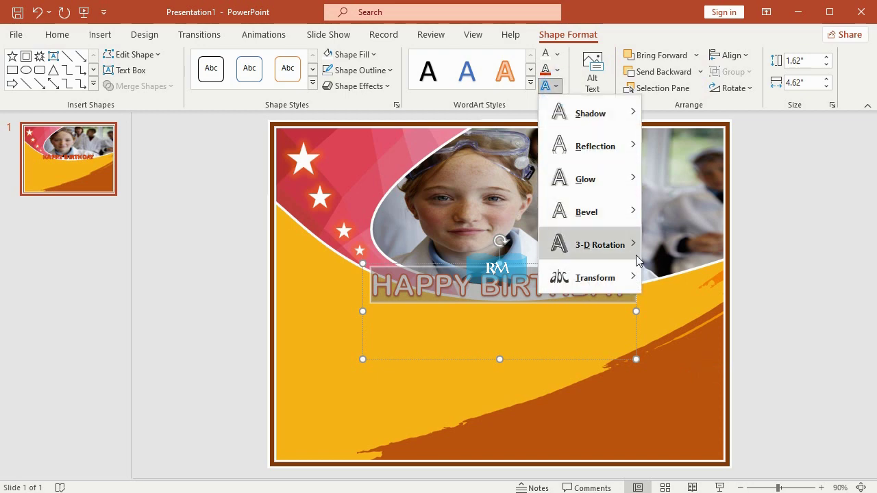
pyautogui.moveTo(595, 278)
pyautogui.click(700, 211)
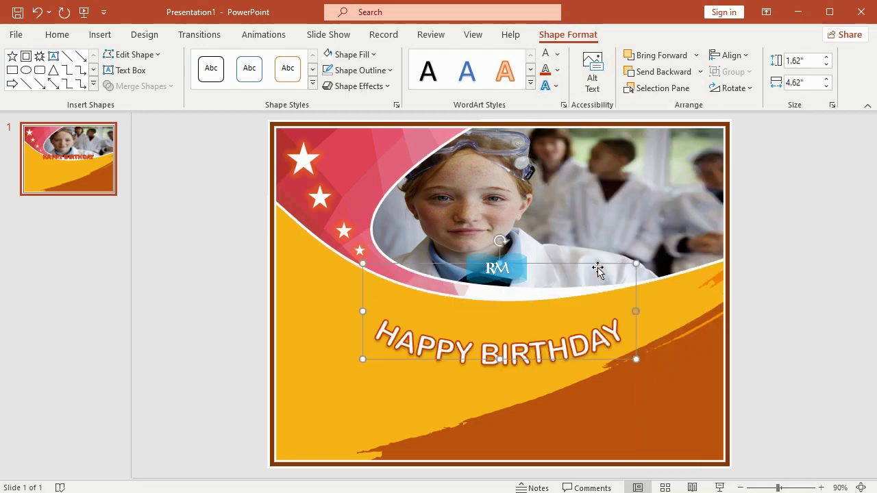
pyautogui.moveTo(526, 262); pyautogui.dragTo(472, 231)
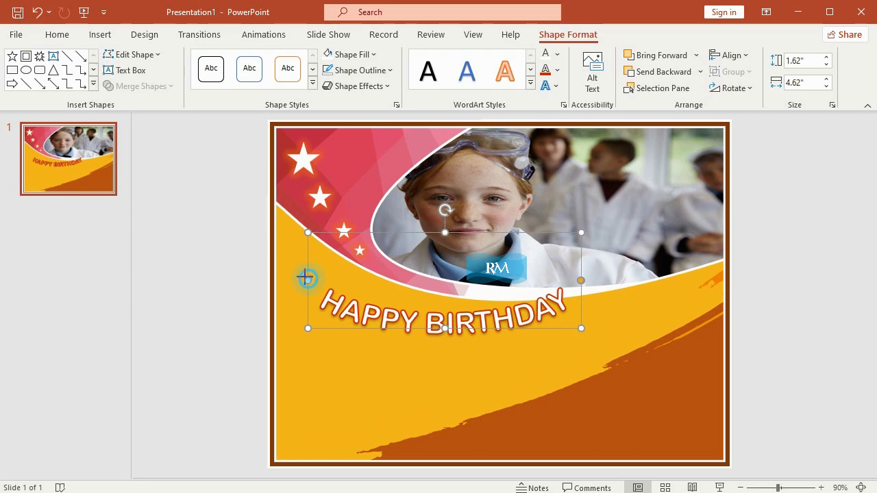
pyautogui.moveTo(308, 278); pyautogui.dragTo(275, 279)
pyautogui.moveTo(441, 200); pyautogui.dragTo(442, 202)
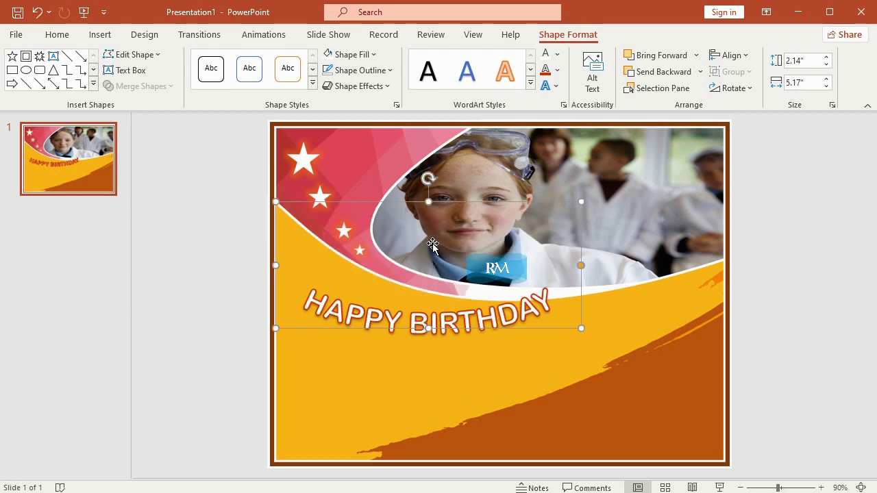
# Step: Enlarge the HAPPY BIRTHDAY font and stretch the arch across the slide below the photo
pyautogui.tripleClick(439, 311)
pyautogui.click(532, 269)
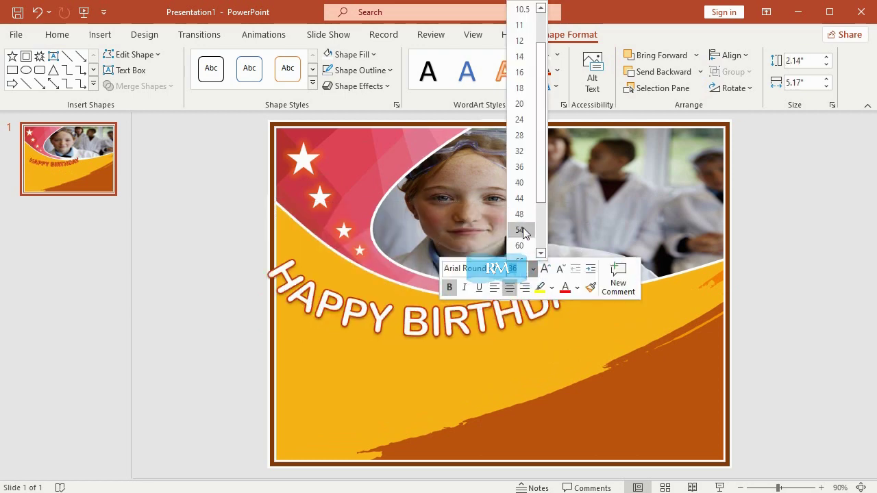
pyautogui.click(521, 206)
pyautogui.moveTo(463, 213)
pyautogui.mouseDown()
pyautogui.moveTo(564, 169)
pyautogui.moveTo(490, 131)
pyautogui.moveTo(497, 117)
pyautogui.mouseUp()
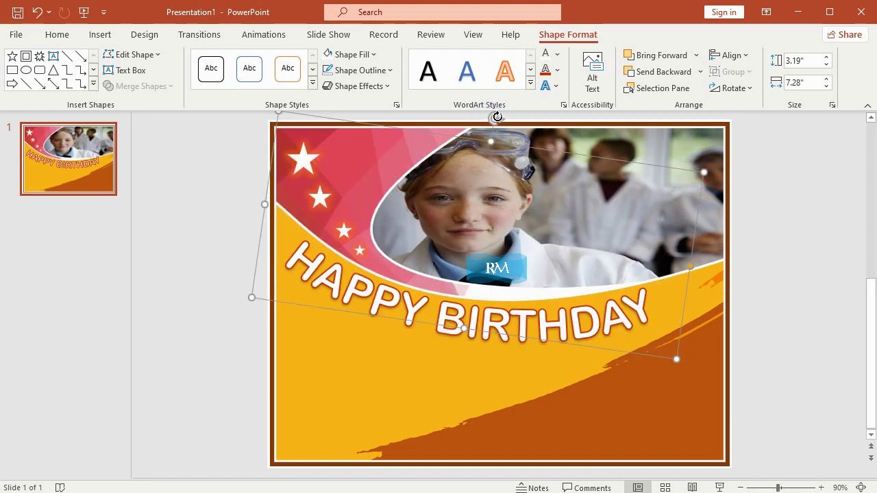
pyautogui.click(714, 216)
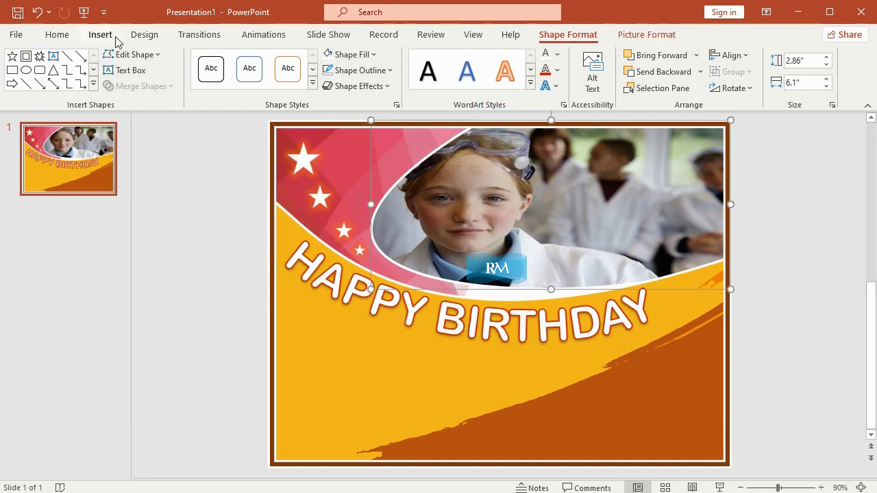
# Step: Insert a second WordArt for the name and 15th Birthday greeting, sized 32 pt
pyautogui.click(108, 37)
pyautogui.click(655, 79)
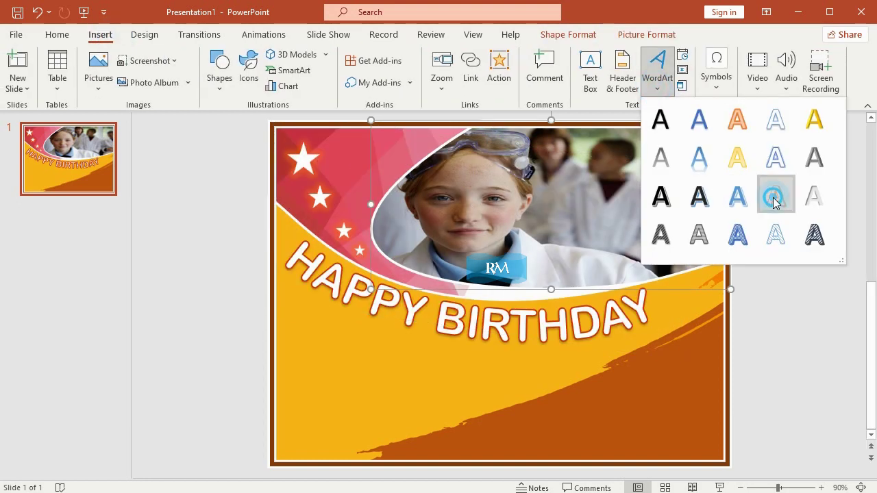
pyautogui.click(773, 199)
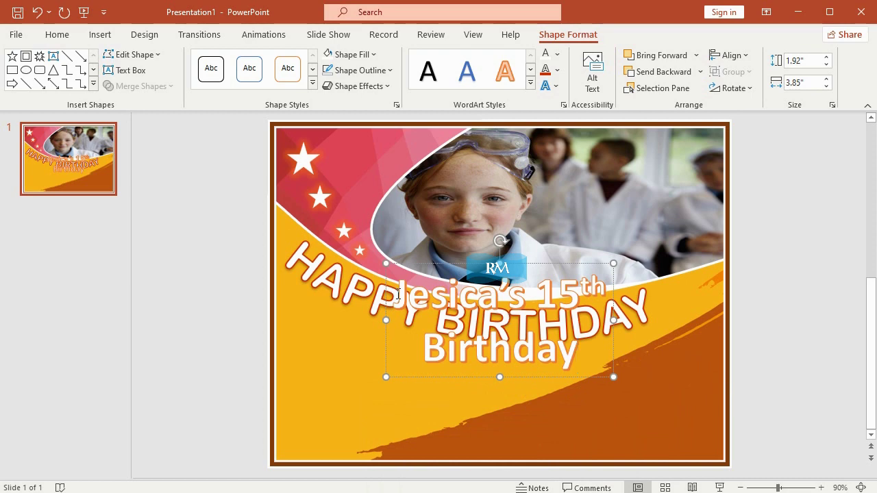
pyautogui.moveTo(398, 295); pyautogui.dragTo(593, 384)
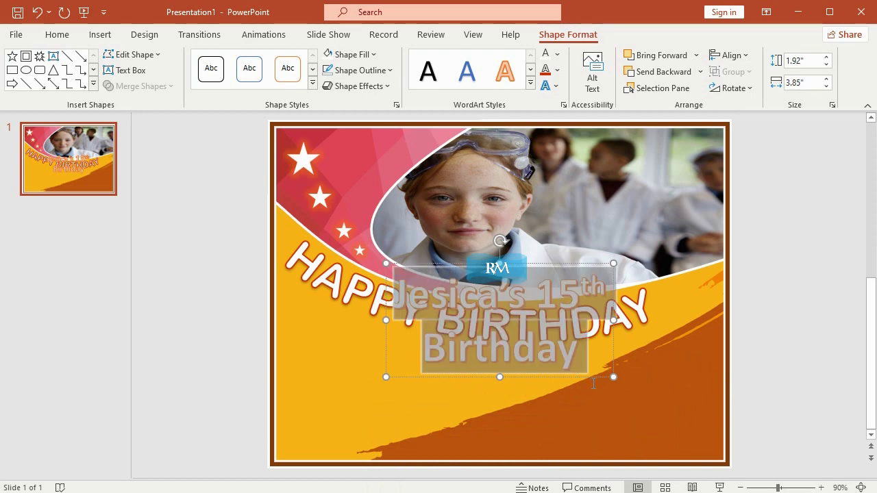
pyautogui.click(58, 36)
pyautogui.click(261, 60)
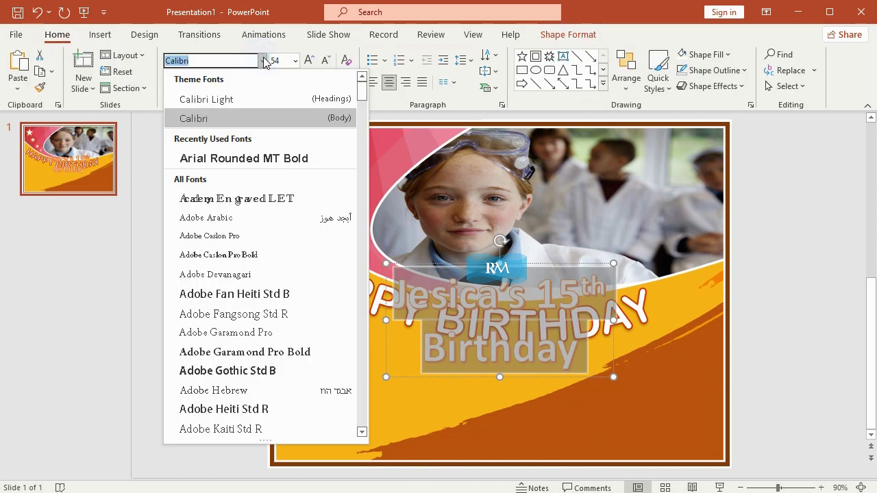
pyautogui.click(295, 60)
pyautogui.click(295, 61)
pyautogui.click(282, 268)
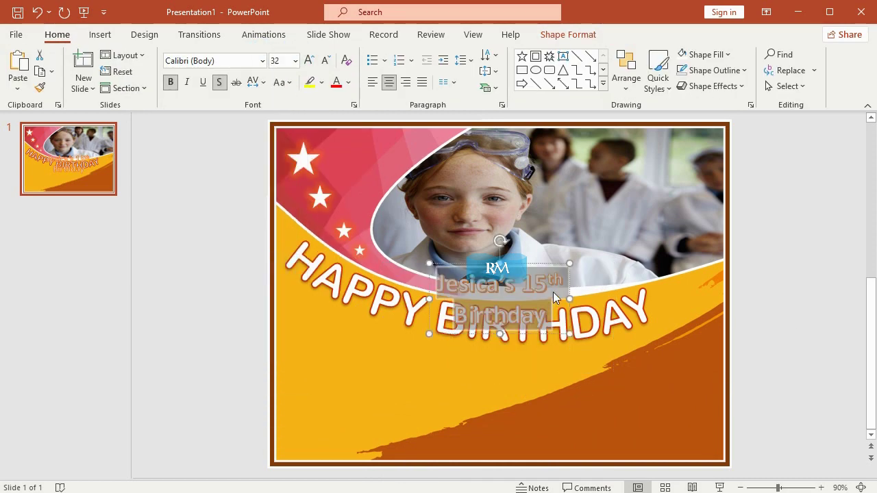
# Step: Move the greeting onto the photo's top right and outline its name line in colour
pyautogui.moveTo(530, 265); pyautogui.dragTo(638, 180)
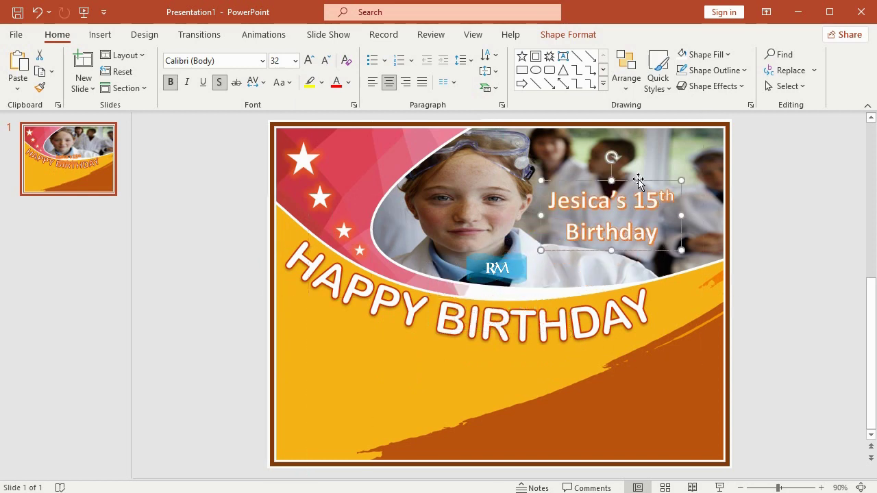
pyautogui.click(569, 34)
pyautogui.moveTo(547, 200); pyautogui.dragTo(678, 200)
pyautogui.click(557, 70)
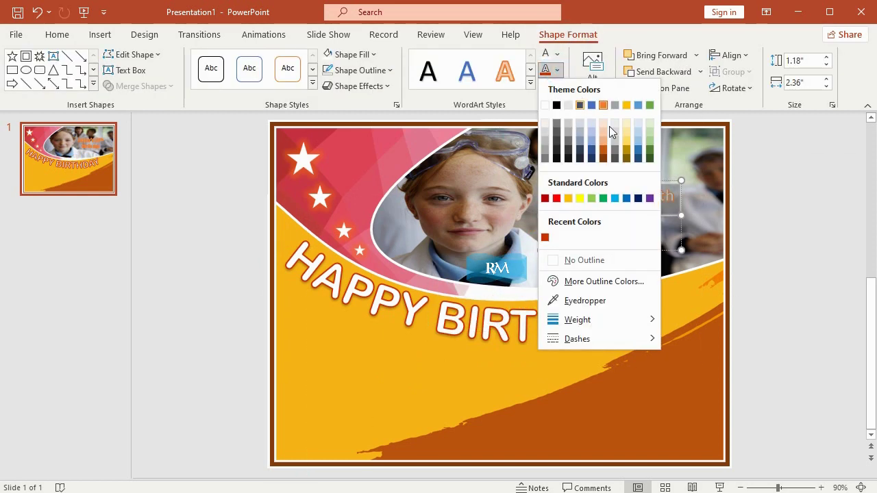
pyautogui.click(626, 199)
# Step: Add a coloured shadow to the name line through Shadow Options
pyautogui.click(546, 86)
pyautogui.click(699, 478)
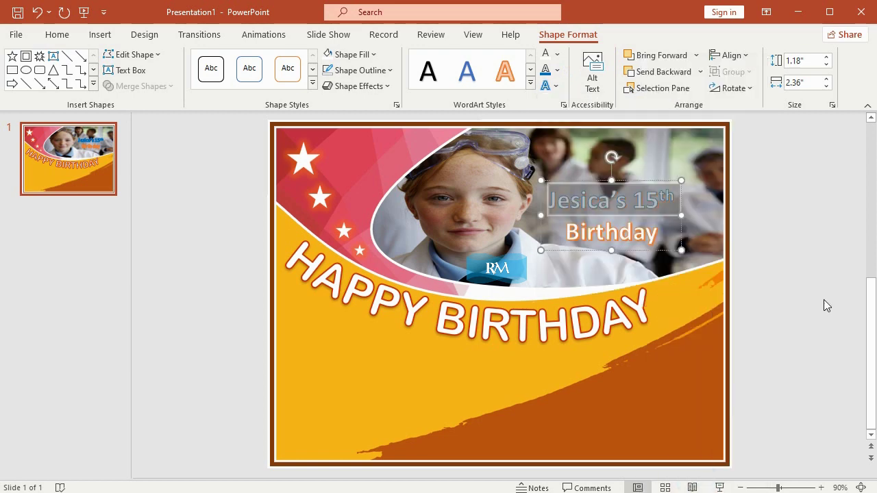
pyautogui.click(838, 245)
pyautogui.click(855, 319)
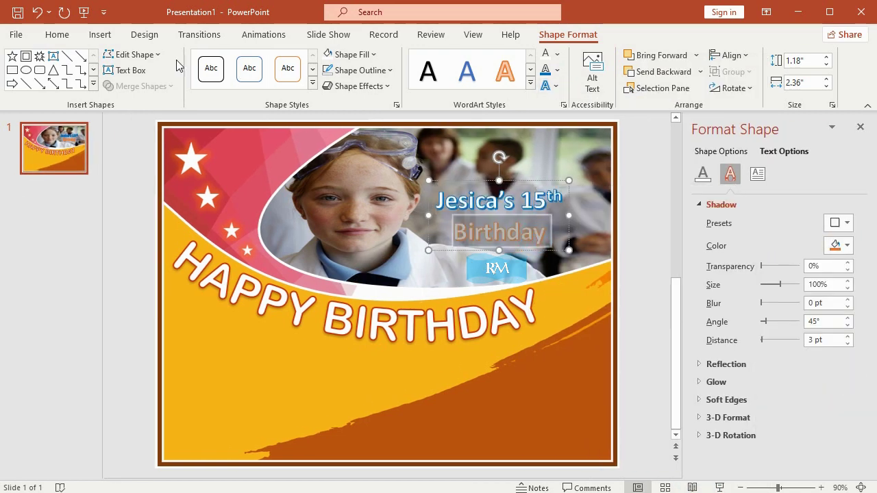
# Step: Set the word Birthday in Brush Script Std
pyautogui.click(69, 41)
pyautogui.click(262, 61)
pyautogui.scroll(-2, 243, 286)
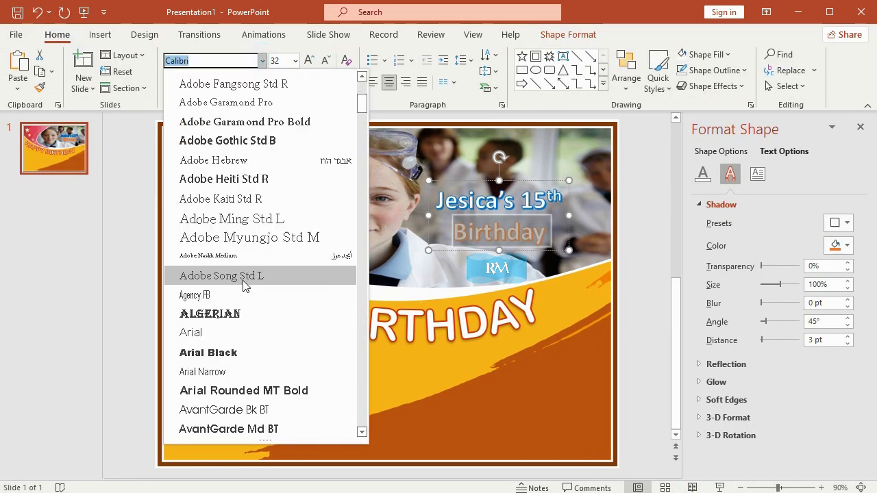
pyautogui.scroll(-4, 248, 300)
pyautogui.scroll(-5, 250, 308)
pyautogui.scroll(-4, 257, 322)
pyautogui.click(257, 295)
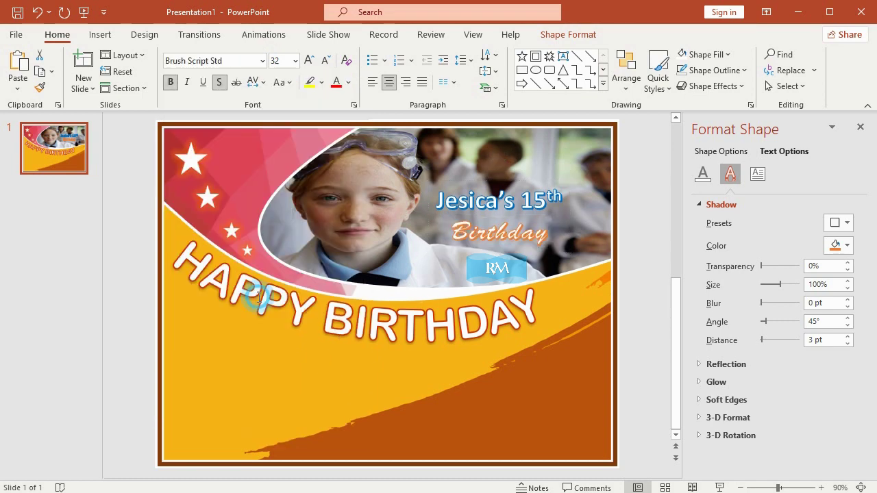
# Step: Warp the name text box with Wave: Down and soften the curve
pyautogui.click(518, 180)
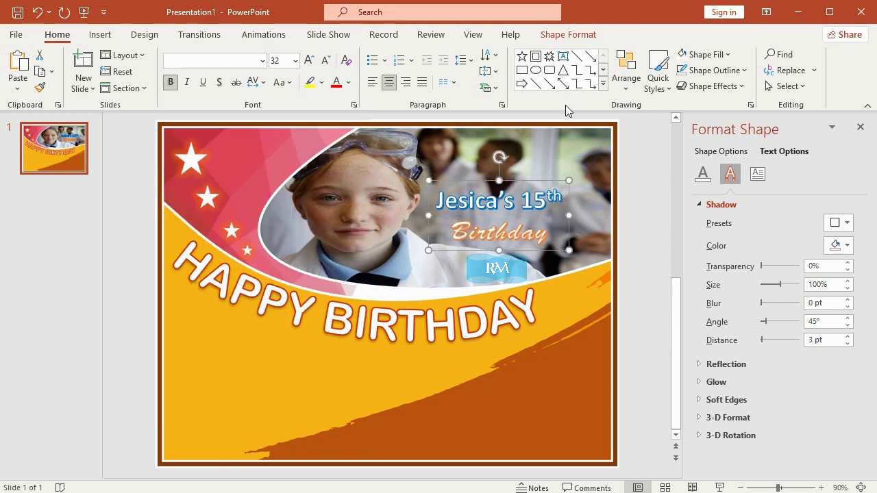
pyautogui.click(576, 34)
pyautogui.click(556, 86)
pyautogui.moveTo(603, 277)
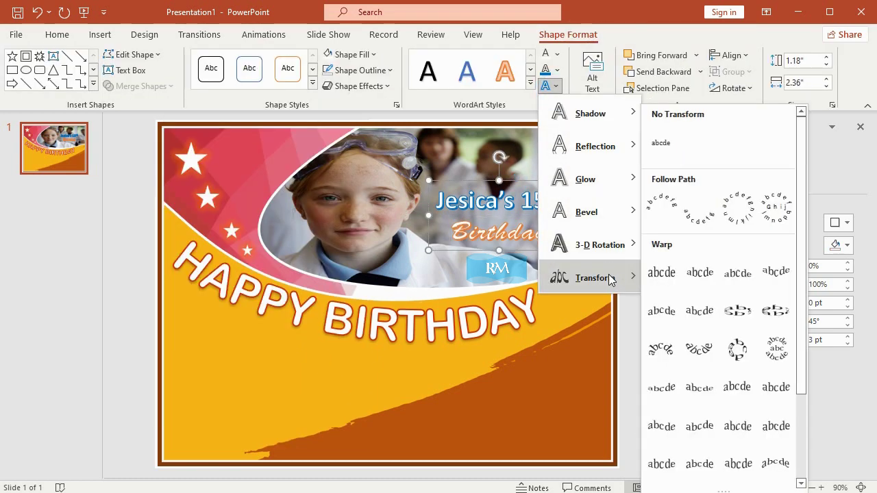
pyautogui.scroll(-3, 662, 343)
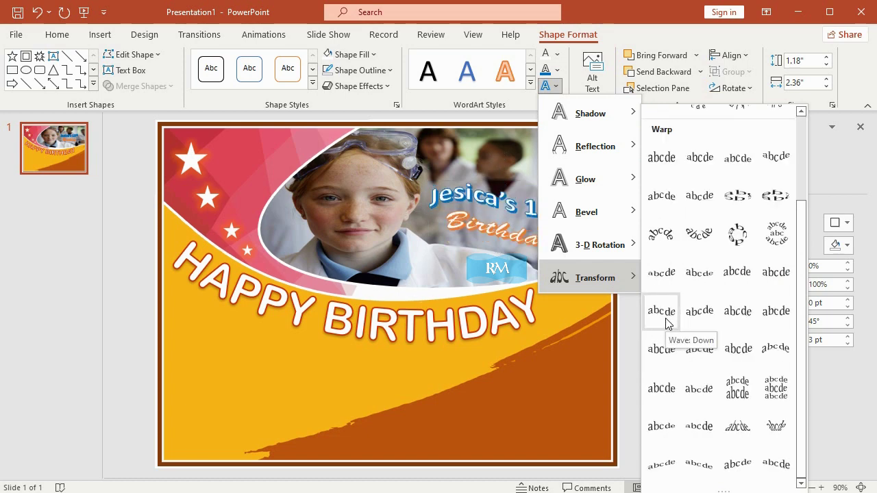
pyautogui.click(666, 322)
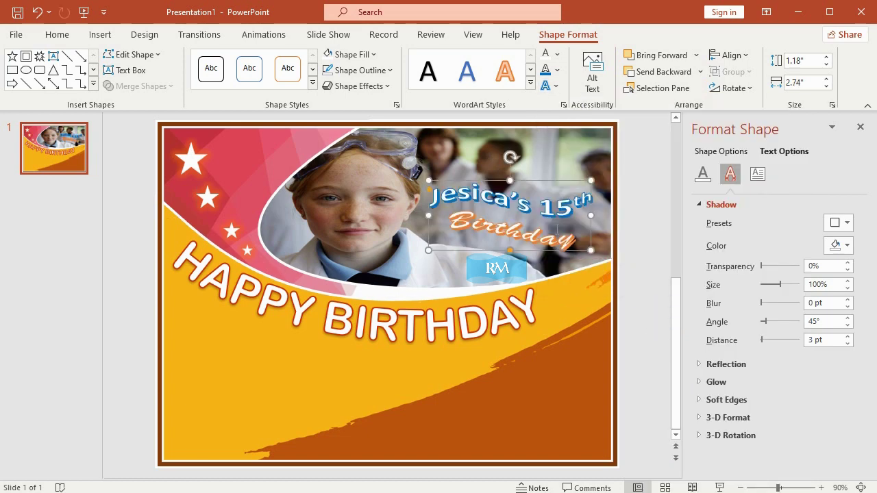
pyautogui.moveTo(428, 191); pyautogui.dragTo(429, 186)
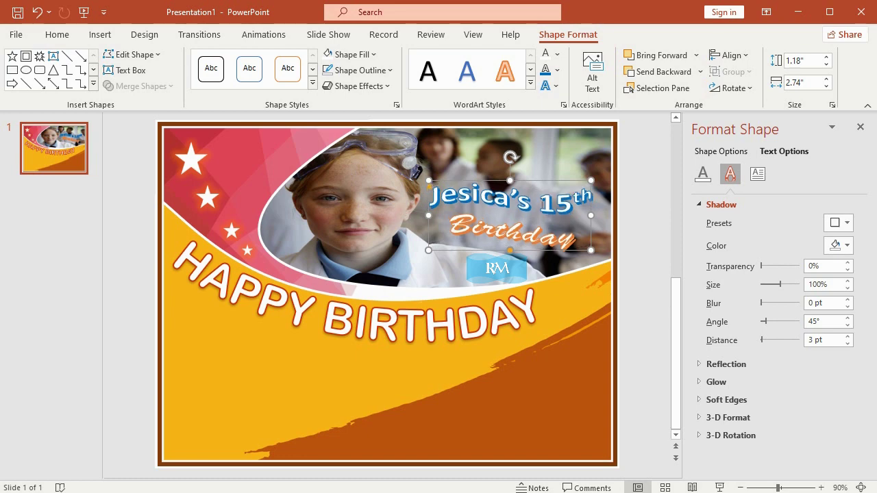
pyautogui.click(627, 157)
pyautogui.click(103, 38)
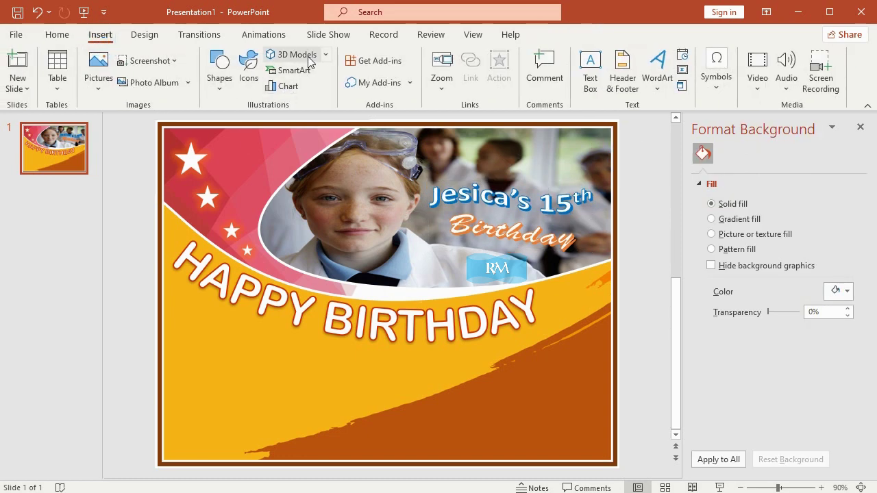
# Step: Browse the online 3D models and open the Celebrations category
pyautogui.click(288, 58)
pyautogui.scroll(-3, 476, 267)
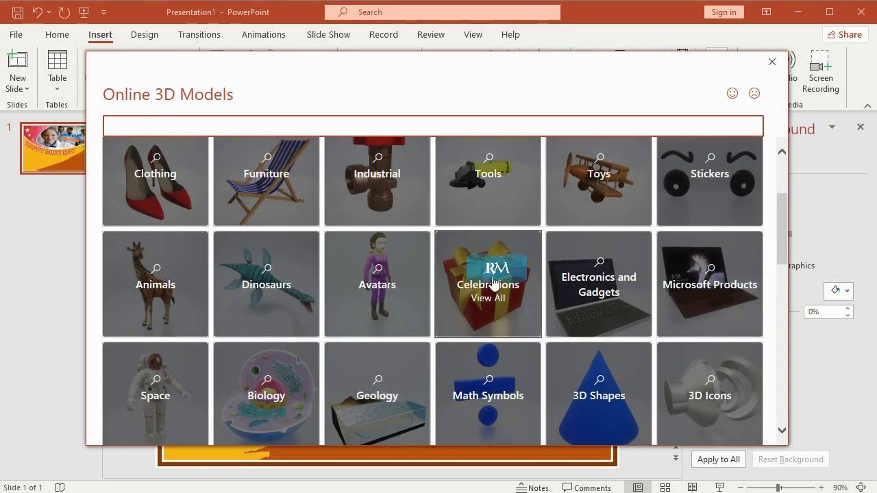
pyautogui.click(481, 286)
pyautogui.scroll(-2, 626, 290)
pyautogui.scroll(2, 691, 244)
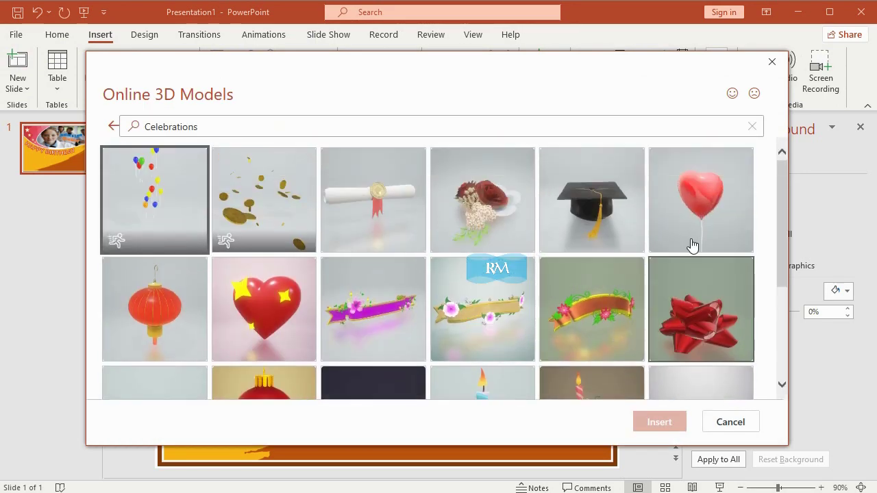
pyautogui.scroll(-4, 701, 237)
# Step: Select five models: bunting, cake slice, polka-dot party hat, balloons and a gift
pyautogui.click(709, 231)
pyautogui.click(619, 226)
pyautogui.scroll(-2, 517, 294)
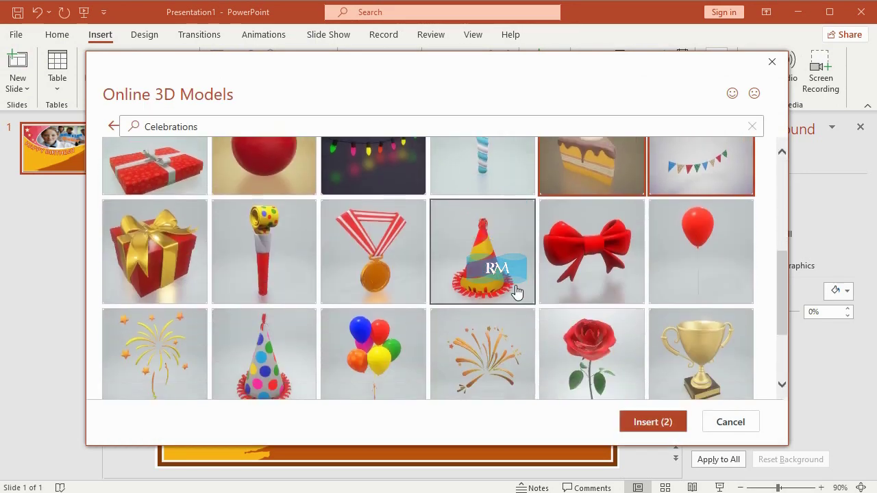
pyautogui.scroll(-2, 401, 280)
pyautogui.click(278, 258)
pyautogui.click(400, 290)
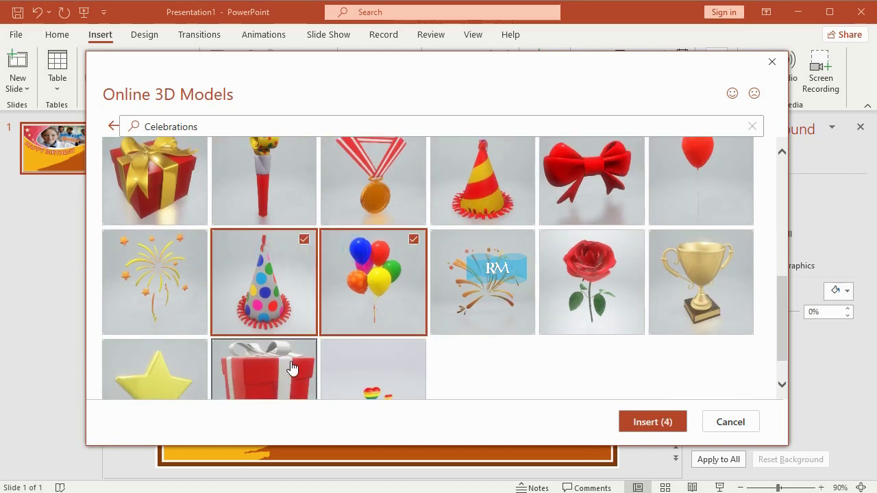
pyautogui.click(491, 305)
pyautogui.scroll(2, 497, 295)
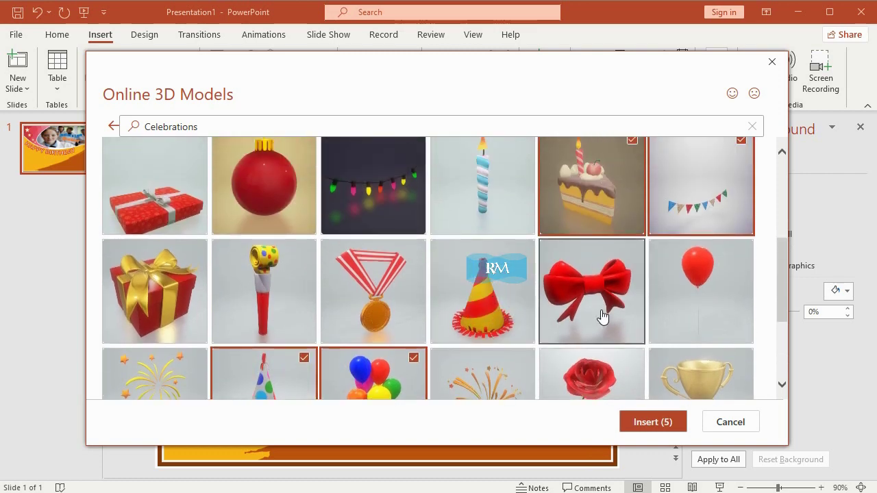
pyautogui.scroll(-1, 616, 342)
# Step: Insert the five models and place the angled gift and balloons bottom-left
pyautogui.click(657, 423)
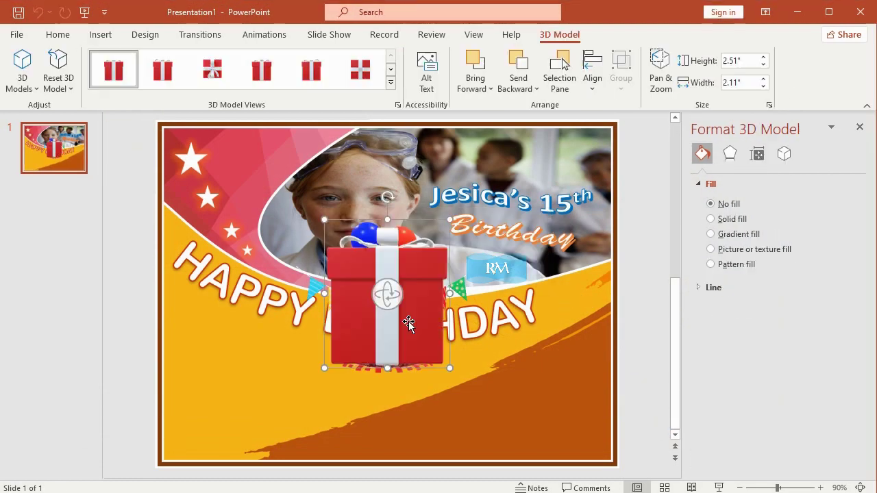
pyautogui.click(398, 91)
pyautogui.click(162, 147)
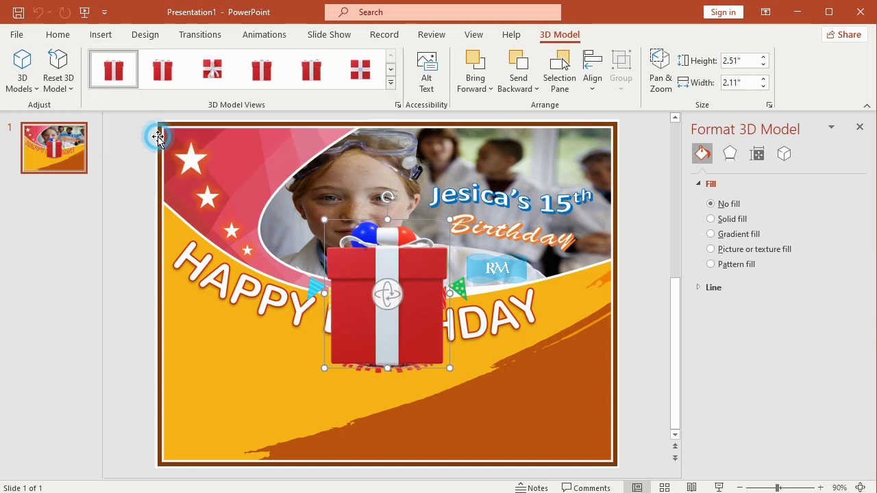
pyautogui.moveTo(458, 196)
pyautogui.mouseDown()
pyautogui.moveTo(376, 307)
pyautogui.moveTo(226, 387)
pyautogui.mouseUp()
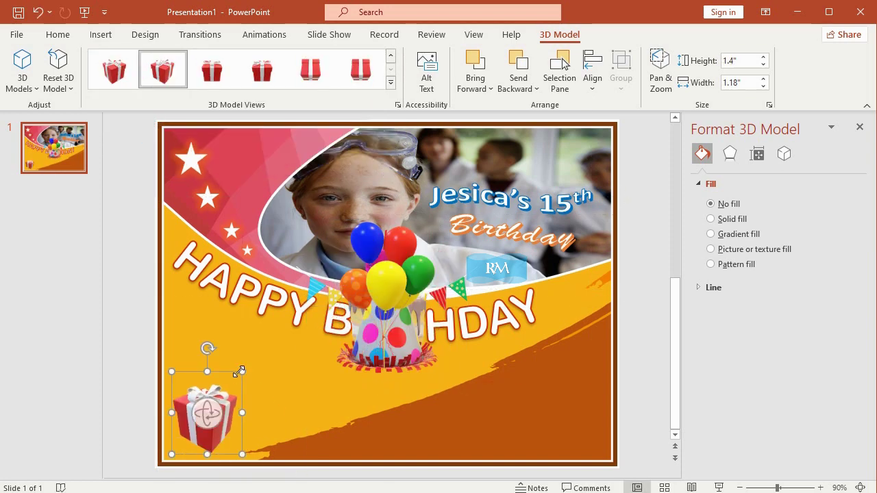
pyautogui.click(388, 288)
pyautogui.moveTo(415, 206)
pyautogui.mouseDown()
pyautogui.moveTo(382, 301)
pyautogui.moveTo(211, 331)
pyautogui.moveTo(240, 303)
pyautogui.mouseUp()
# Step: Move the party hat upper-left and enlarge the re-angled cake at bottom-right
pyautogui.click(385, 281)
pyautogui.moveTo(385, 281); pyautogui.dragTo(265, 157)
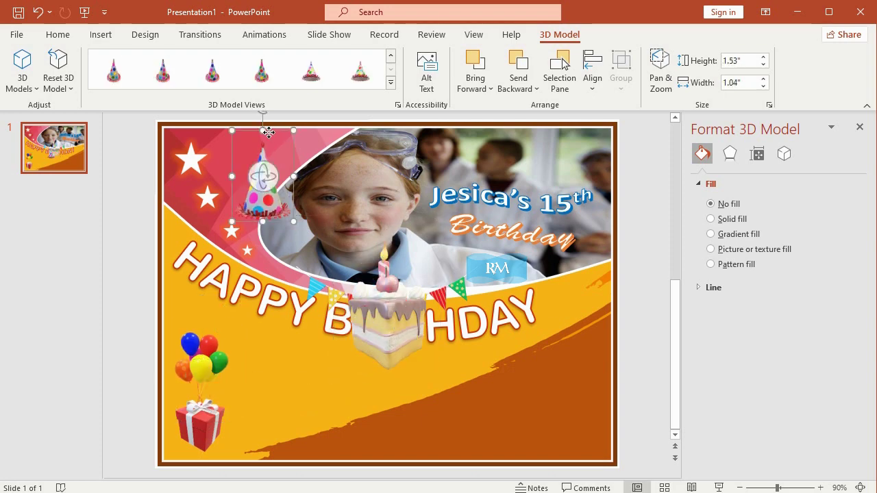
pyautogui.click(422, 312)
pyautogui.click(390, 82)
pyautogui.click(261, 148)
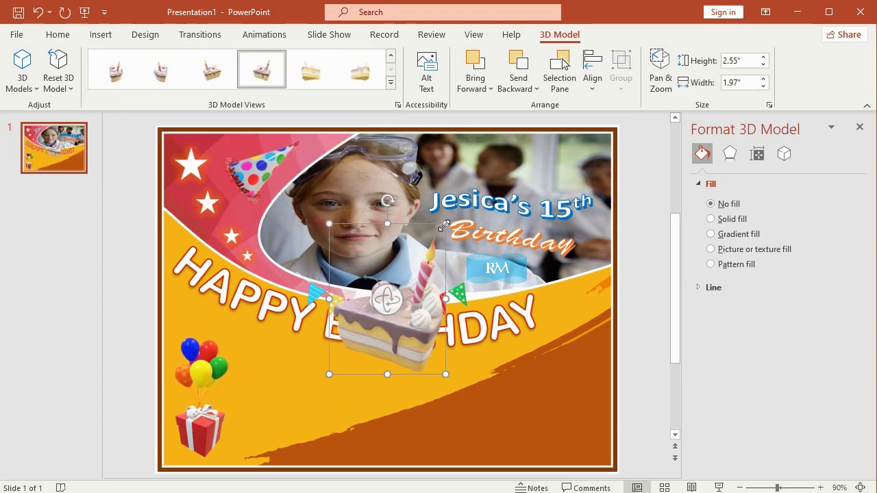
pyautogui.moveTo(387, 301); pyautogui.dragTo(519, 367)
# Step: Put the bunting under HAPPY BIRTHDAY and add two top-down round hats lower-middle
pyautogui.moveTo(401, 303); pyautogui.dragTo(333, 366)
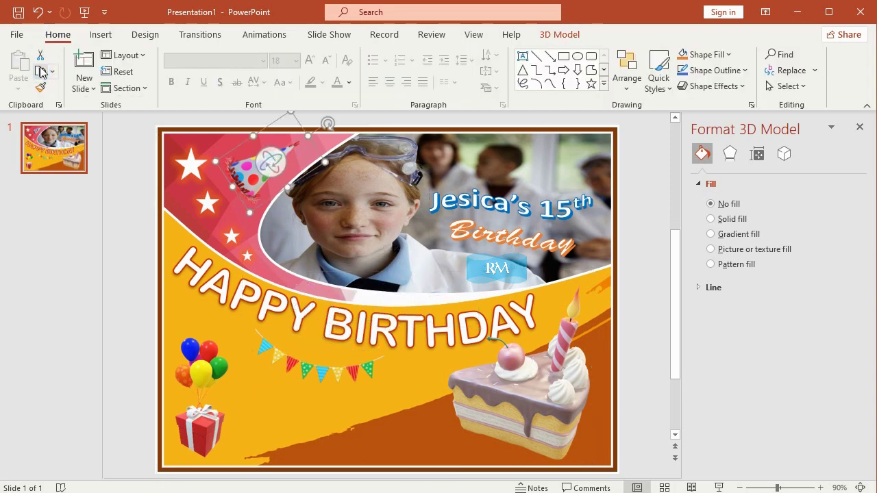
pyautogui.moveTo(278, 205); pyautogui.dragTo(311, 445)
pyautogui.moveTo(349, 363)
pyautogui.mouseDown()
pyautogui.moveTo(329, 411)
pyautogui.moveTo(430, 396)
pyautogui.mouseUp()
pyautogui.click(57, 34)
pyautogui.hotkey('ctrl', 'v')
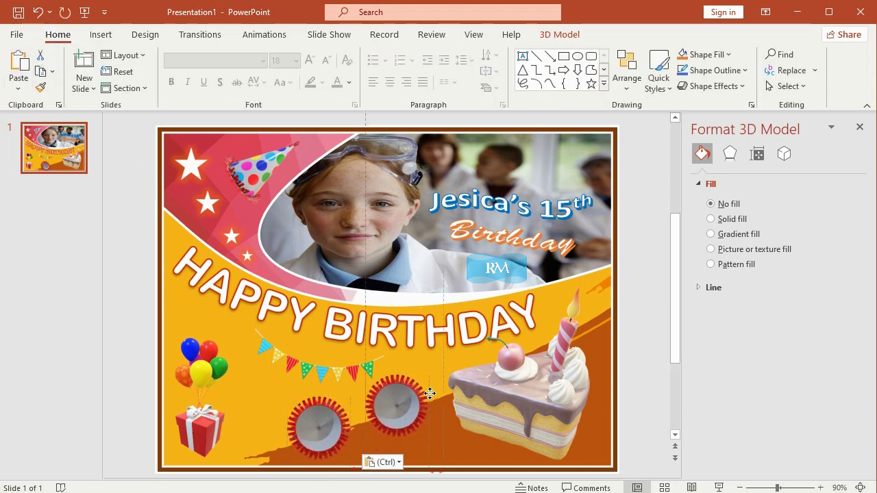
pyautogui.click(642, 211)
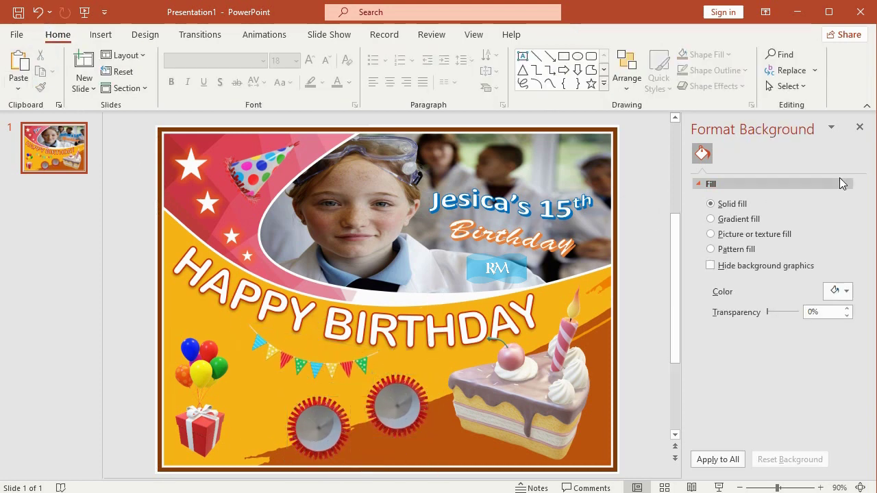
# Step: Close the Format Background pane to show the finished birthday card slide
pyautogui.click(860, 127)
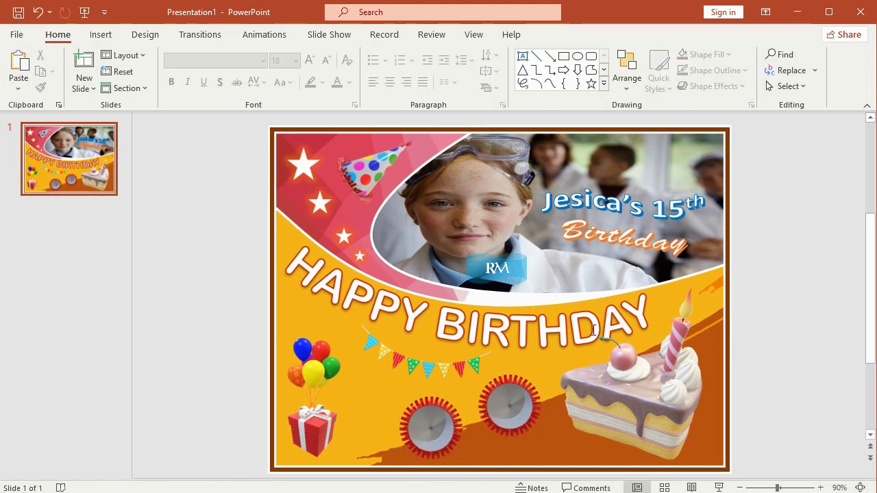